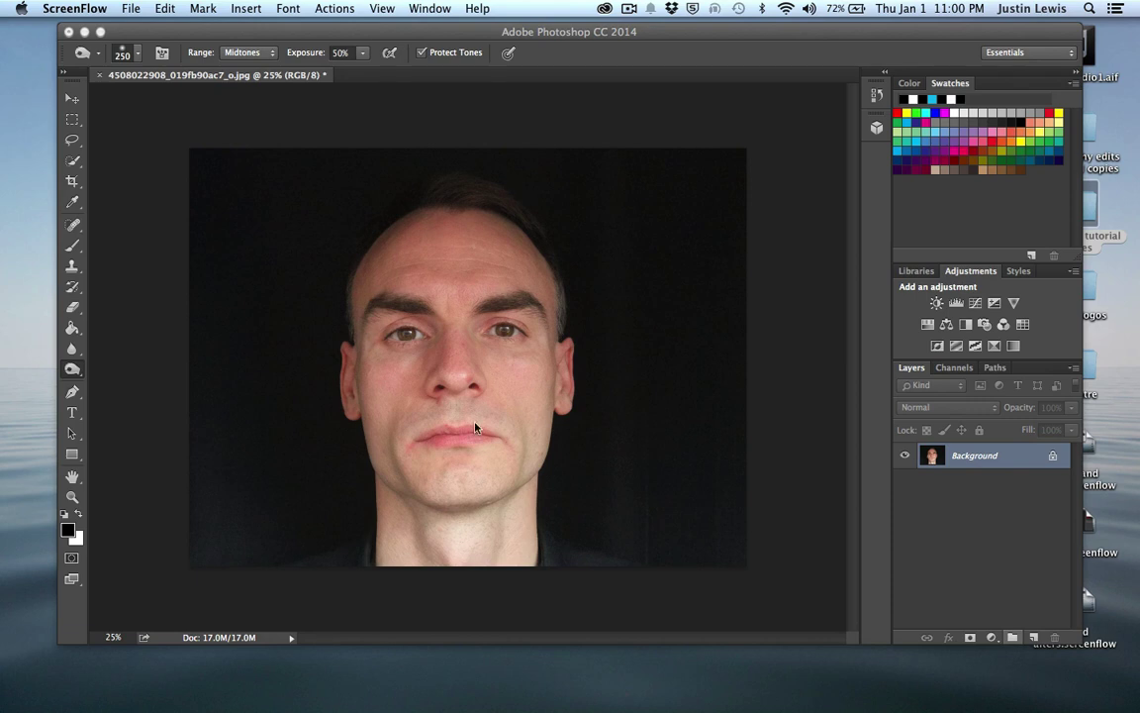
Step: Check the portrait's source page on Flickr in Chrome, put that window away and return to the Photoshop document
mouse_move(925, 709)
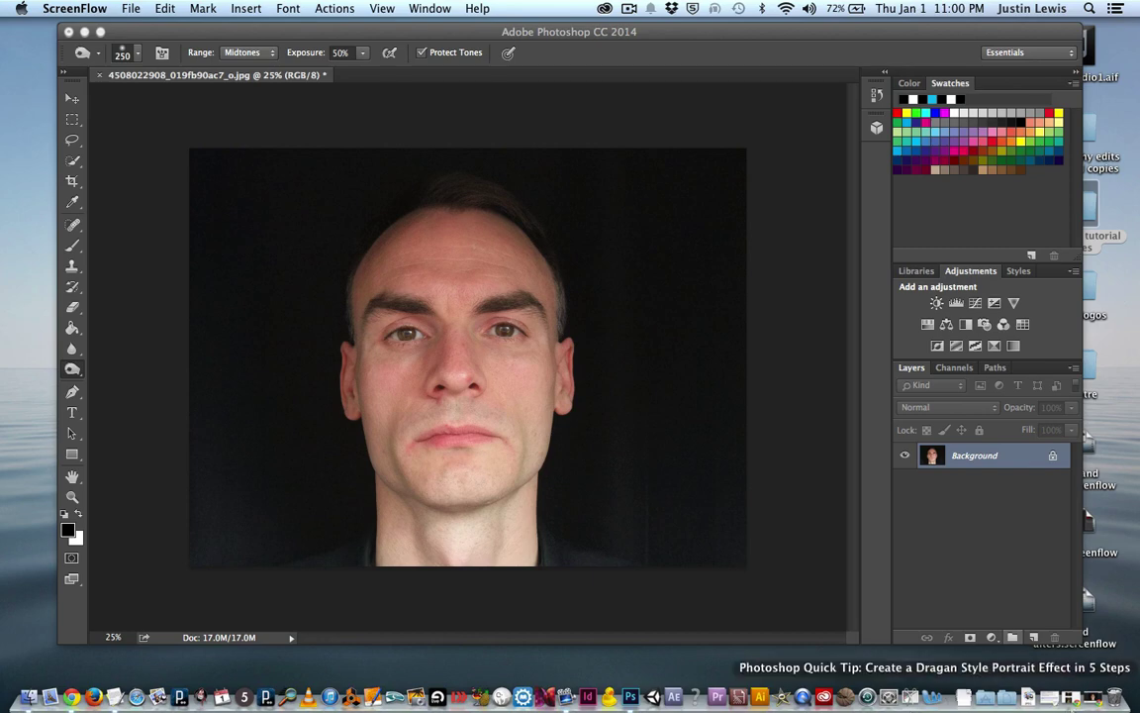
left_click(1096, 698)
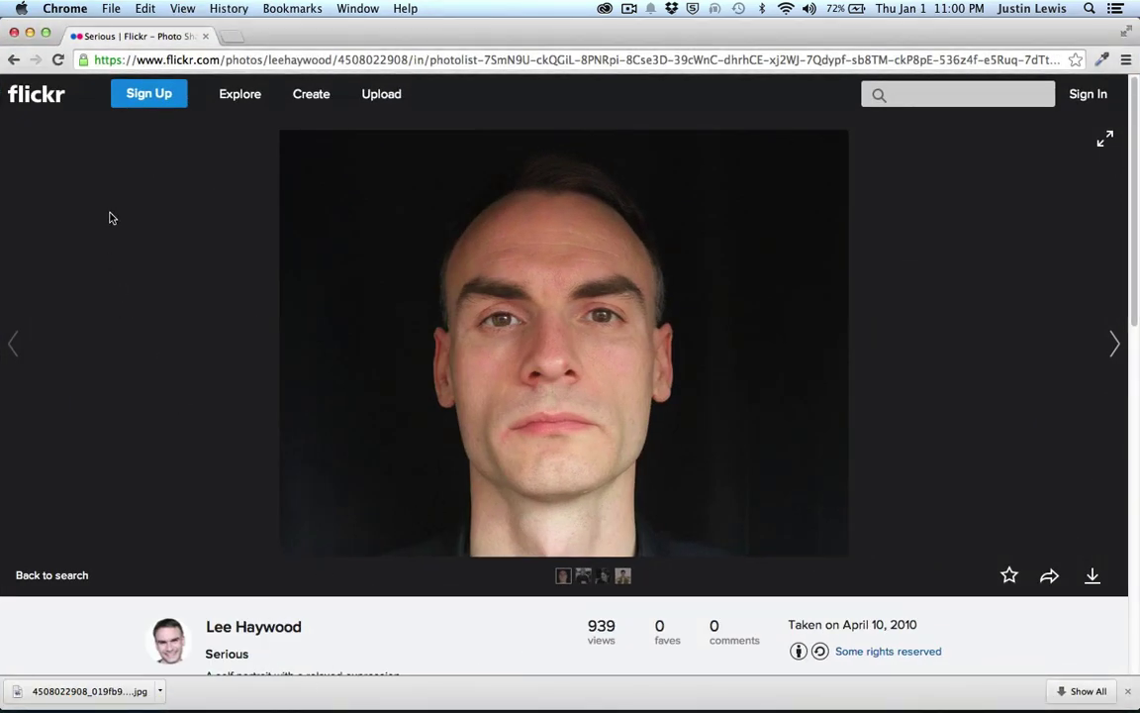
left_click(30, 32)
left_click(29, 33)
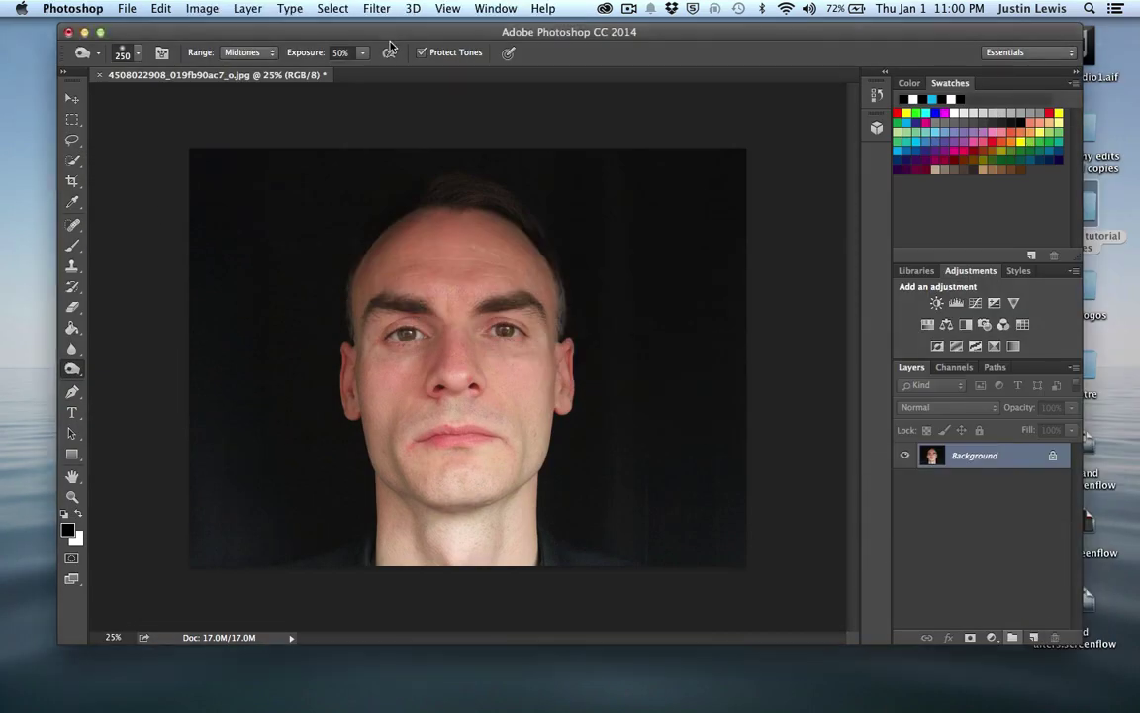
mouse_move(391, 37)
left_mouse_down()
mouse_move(381, 31)
mouse_move(400, 42)
left_mouse_up()
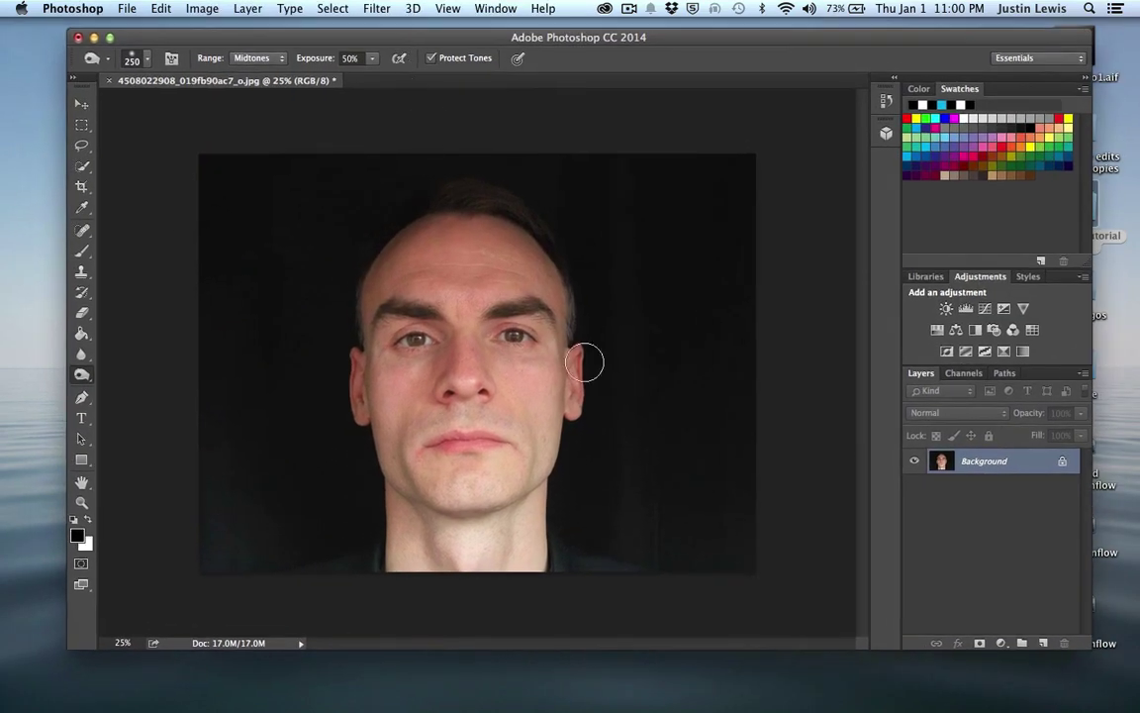
Step: Duplicate the Background layer
mouse_move(684, 710)
left_click_drag(1008, 465, 1045, 642)
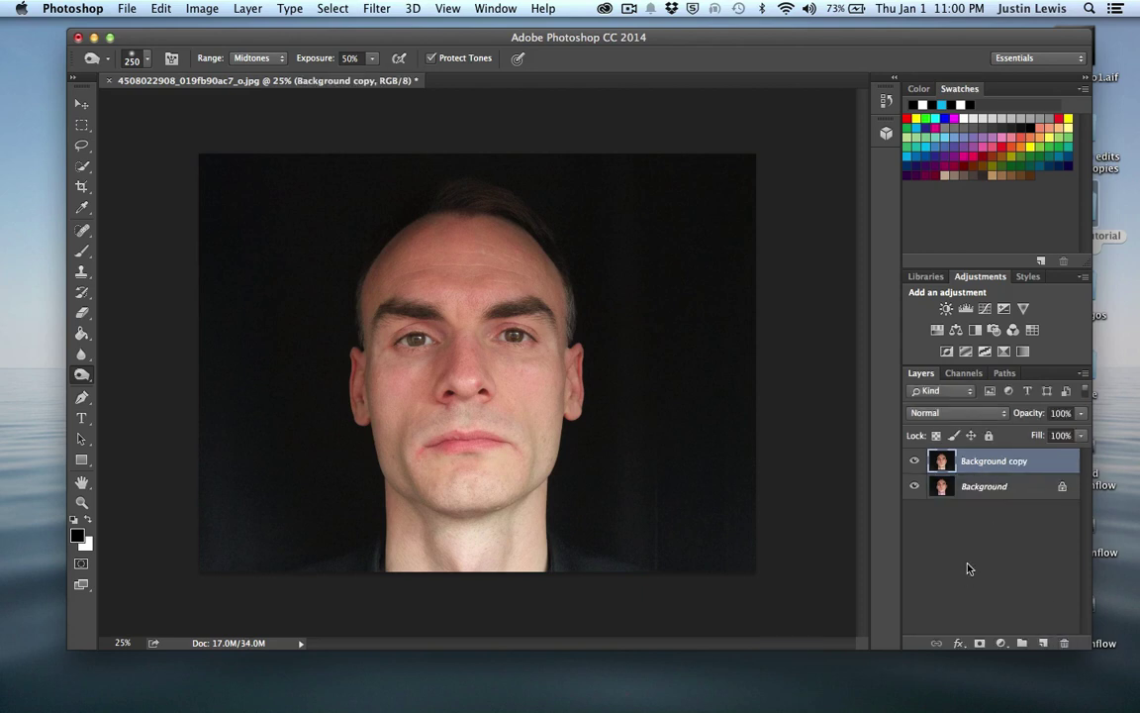
Step: Duplicate the copied portrait layer two more times and delete these extra copies
key("super+j")
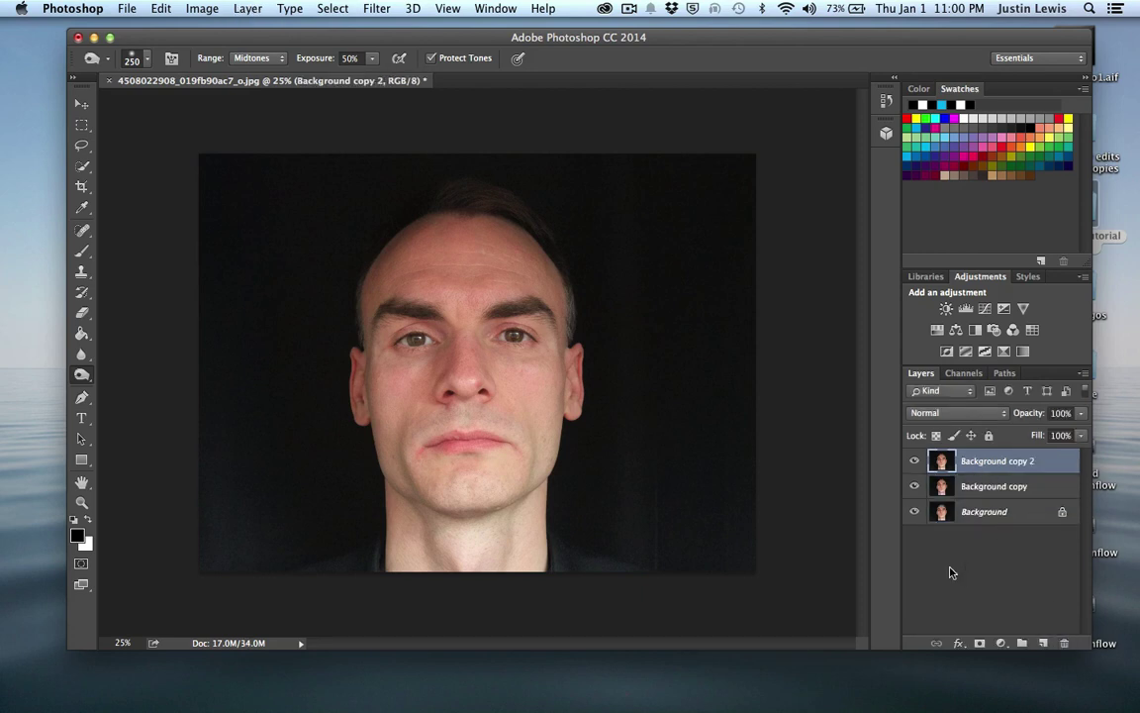
left_click(249, 10)
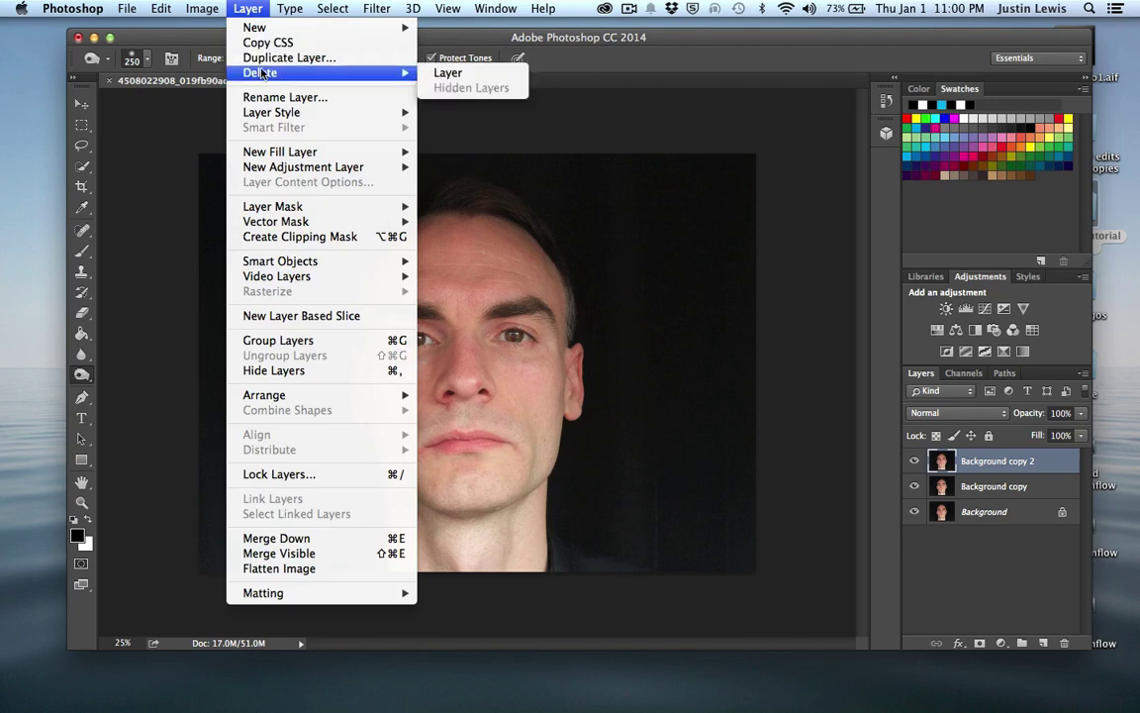
left_click(242, 54)
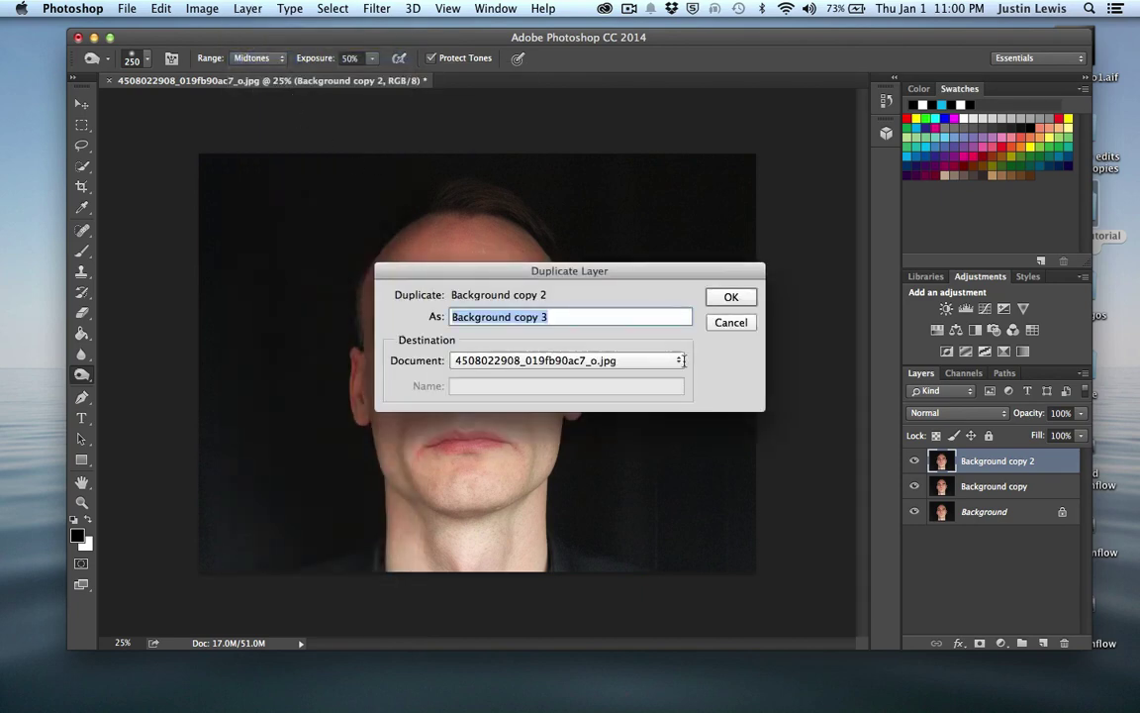
key("Return")
left_click(983, 487, "shift")
key("BackSpace")
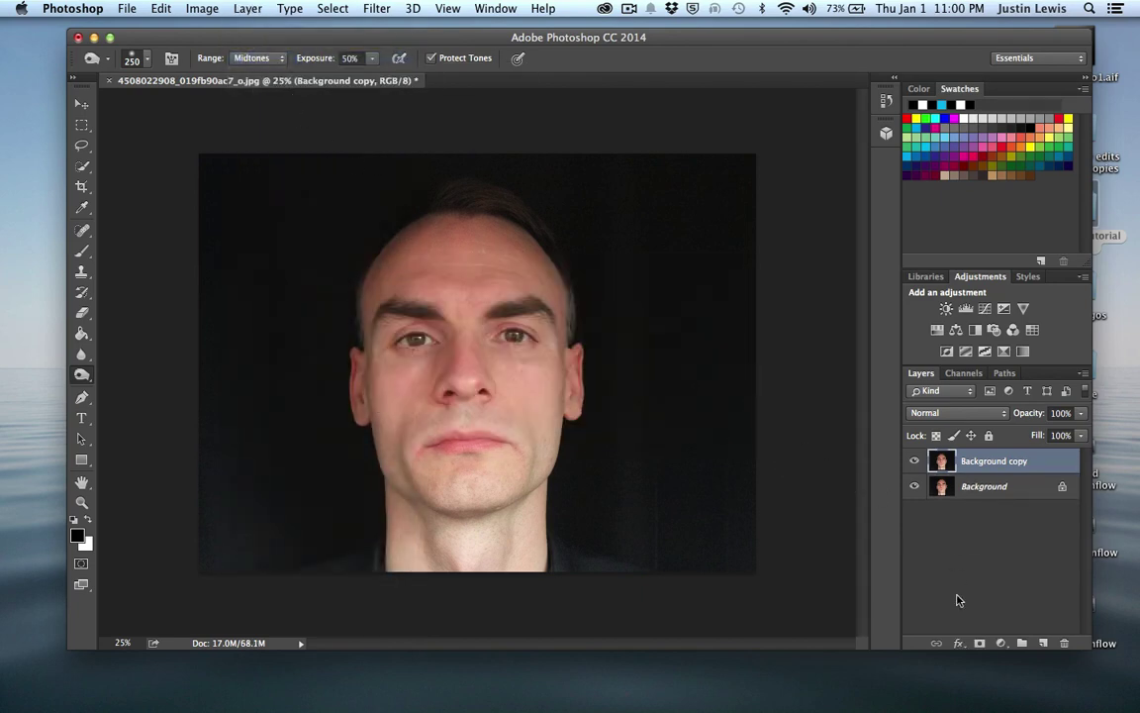
Step: Make Background copy the active layer and hide the original Background layer
left_click(989, 525)
left_click(998, 465)
left_click(915, 486)
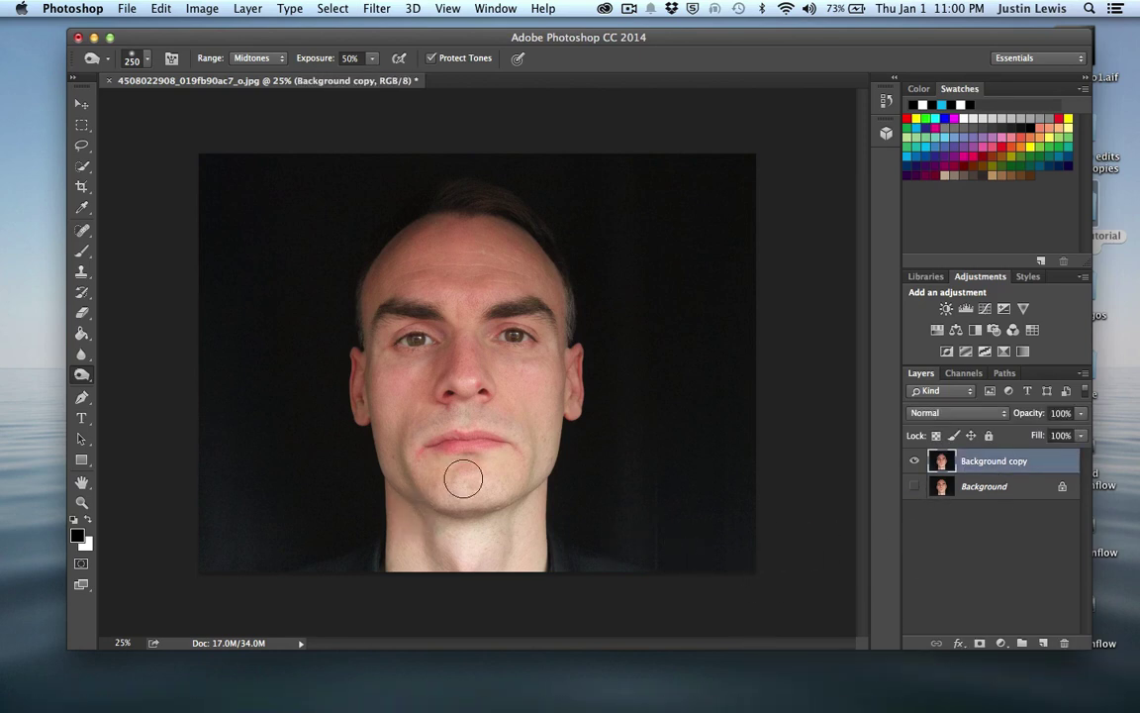
Step: Add a Levels adjustment layer above Background copy with input levels of 29, 0.86 and 240
left_click(1001, 643)
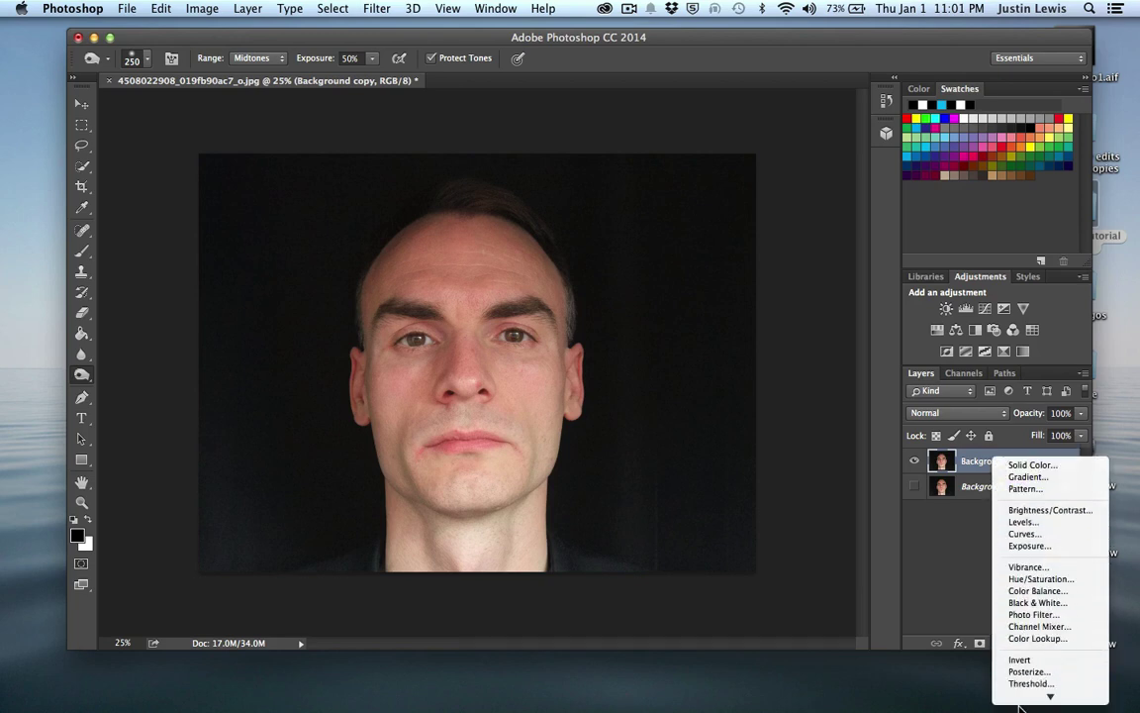
left_click(1021, 509)
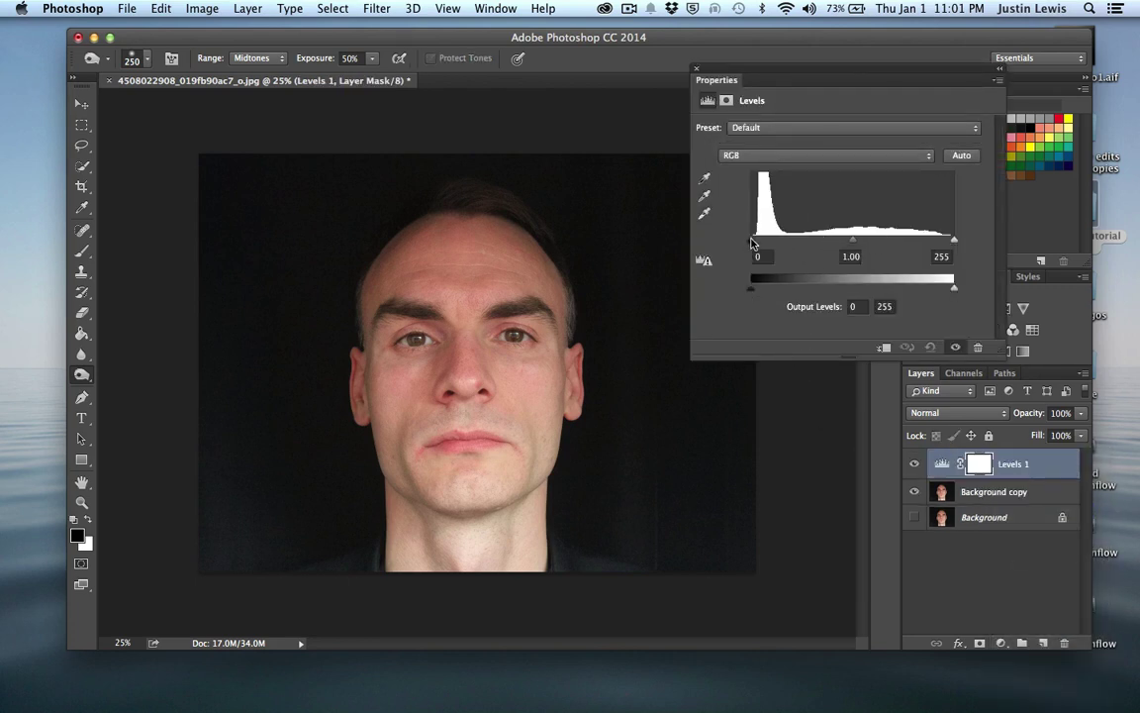
left_click_drag(752, 242, 816, 253)
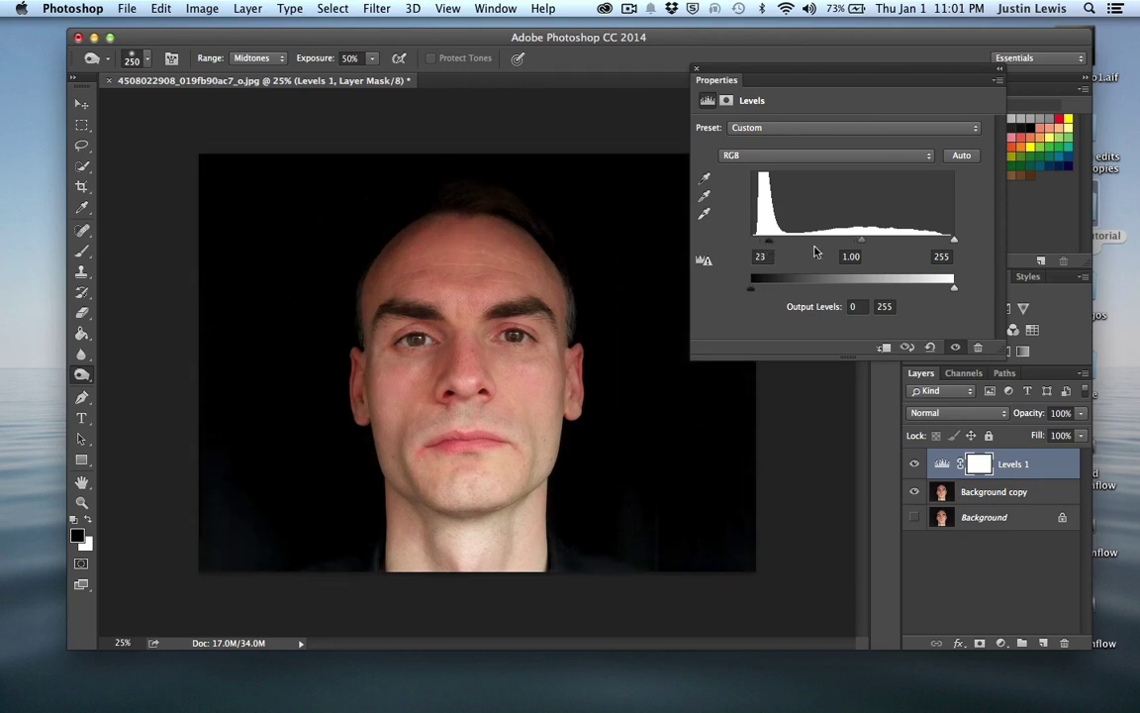
left_click_drag(956, 243, 933, 243)
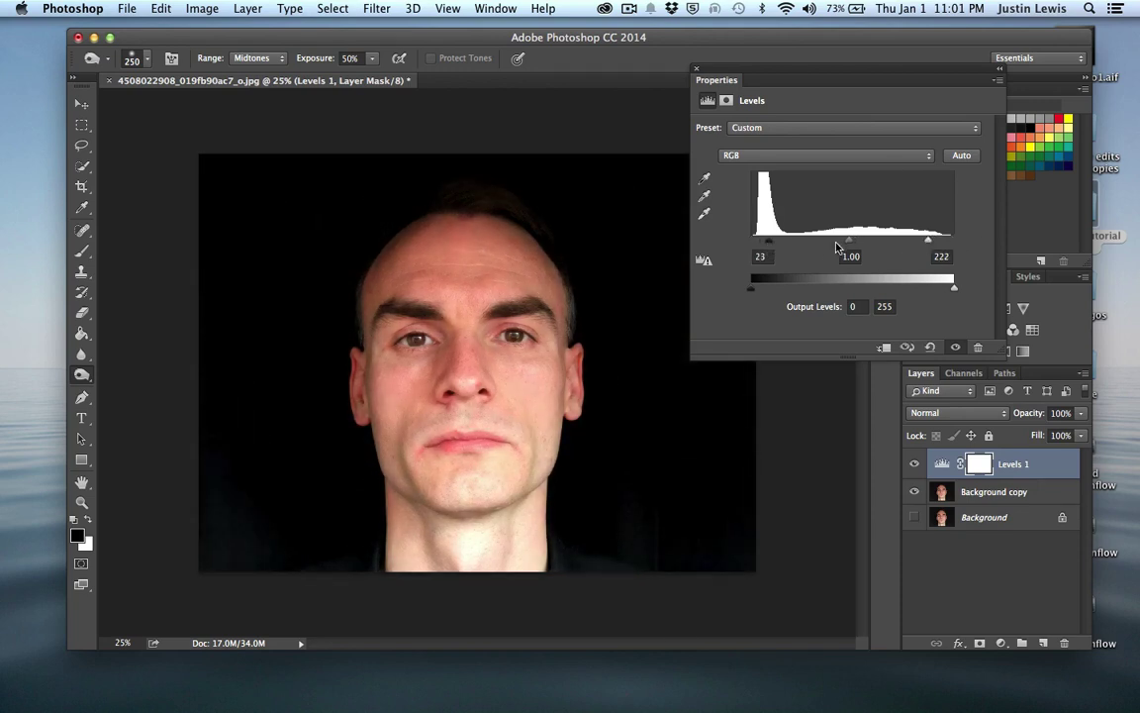
mouse_move(846, 242)
left_mouse_down()
mouse_move(821, 241)
mouse_move(871, 250)
mouse_move(851, 247)
left_mouse_up()
left_click_drag(930, 241, 942, 247)
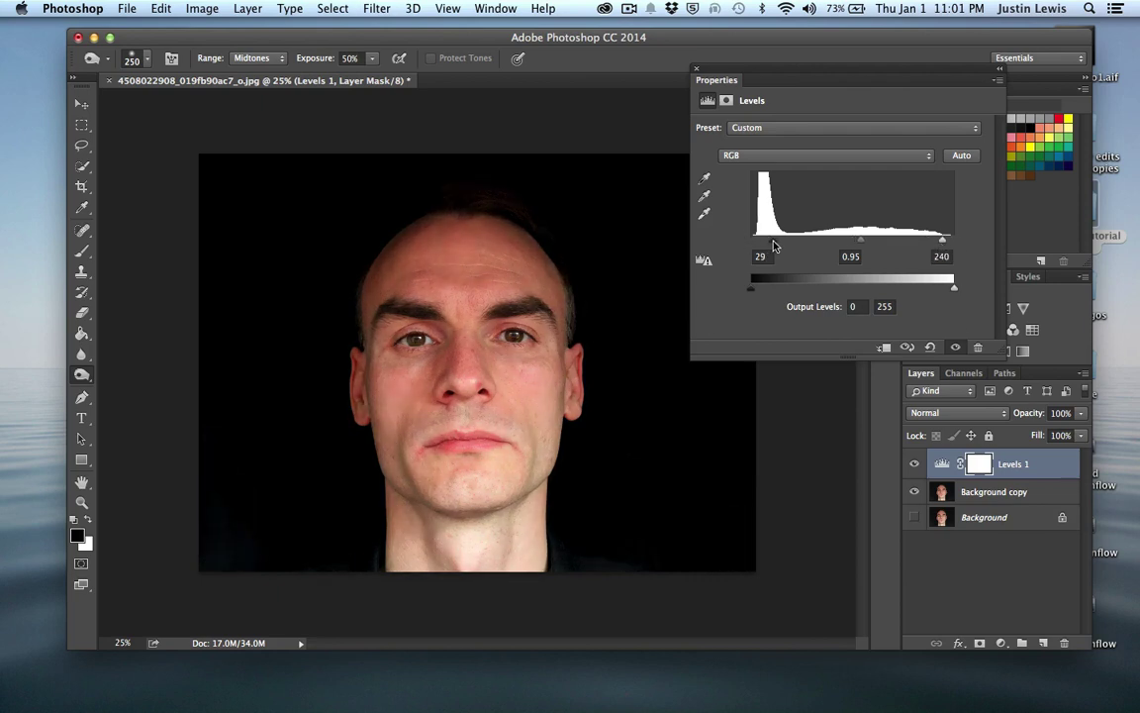
mouse_move(862, 244)
left_mouse_down()
mouse_move(845, 241)
mouse_move(867, 246)
left_mouse_up()
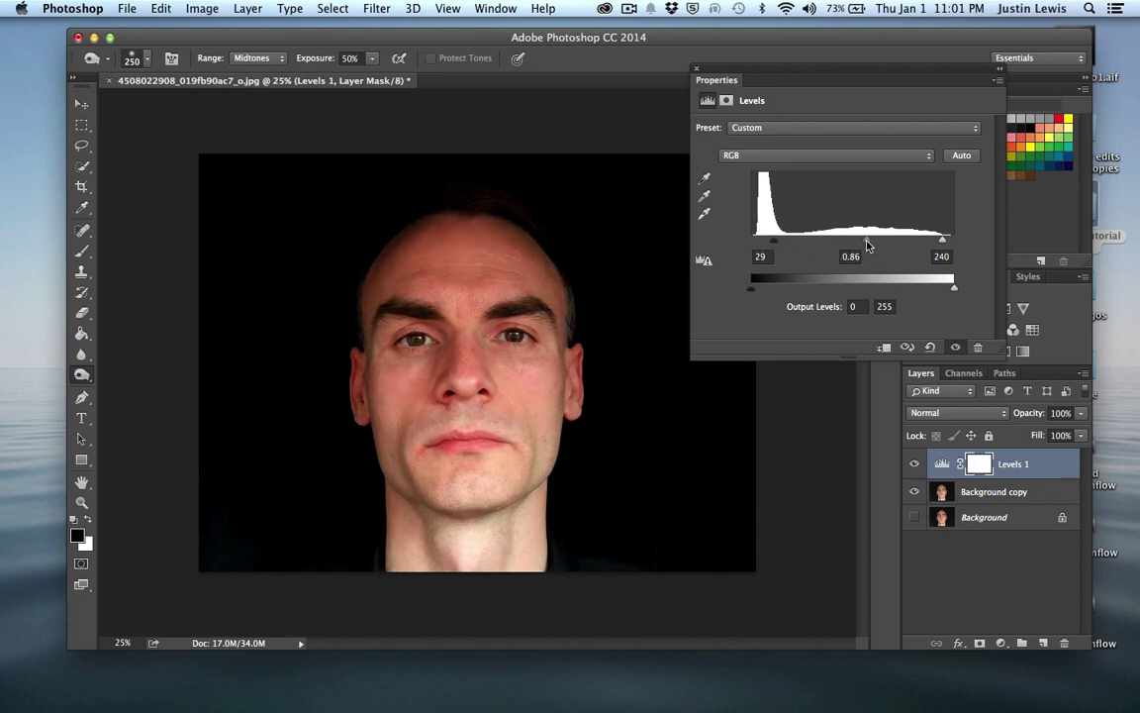
left_click(698, 71)
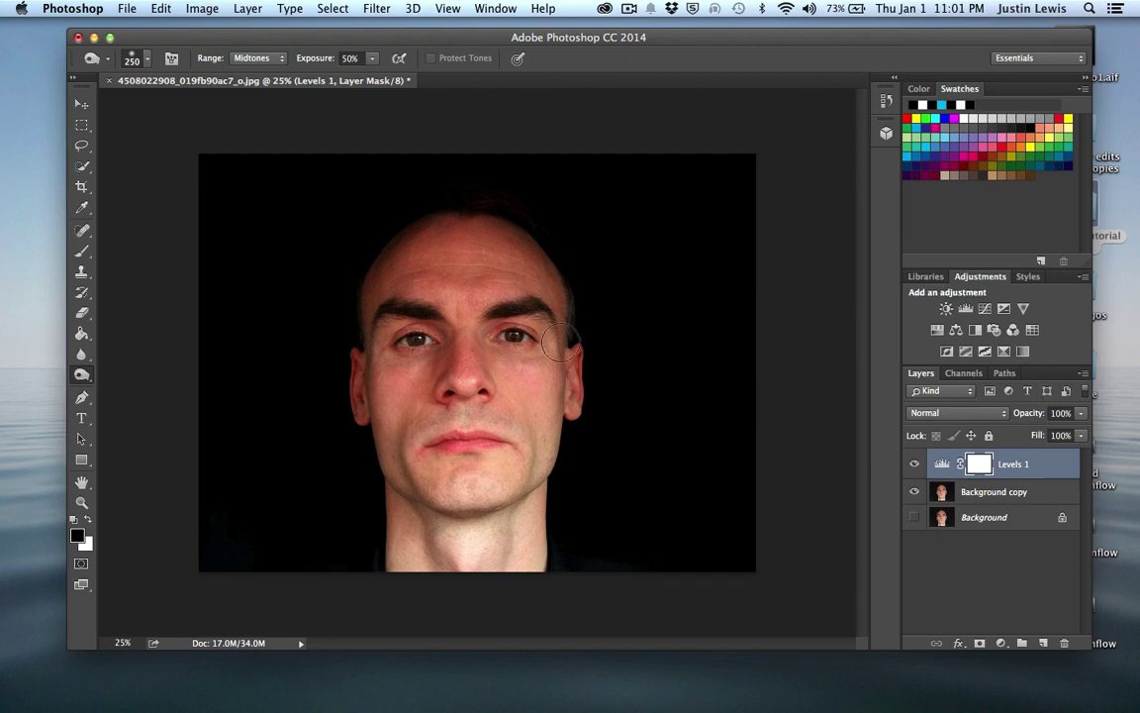
Step: Add a Curves adjustment layer with an S-shaped RGB curve that raises the highlights and lowers the midtones
left_click(1001, 643)
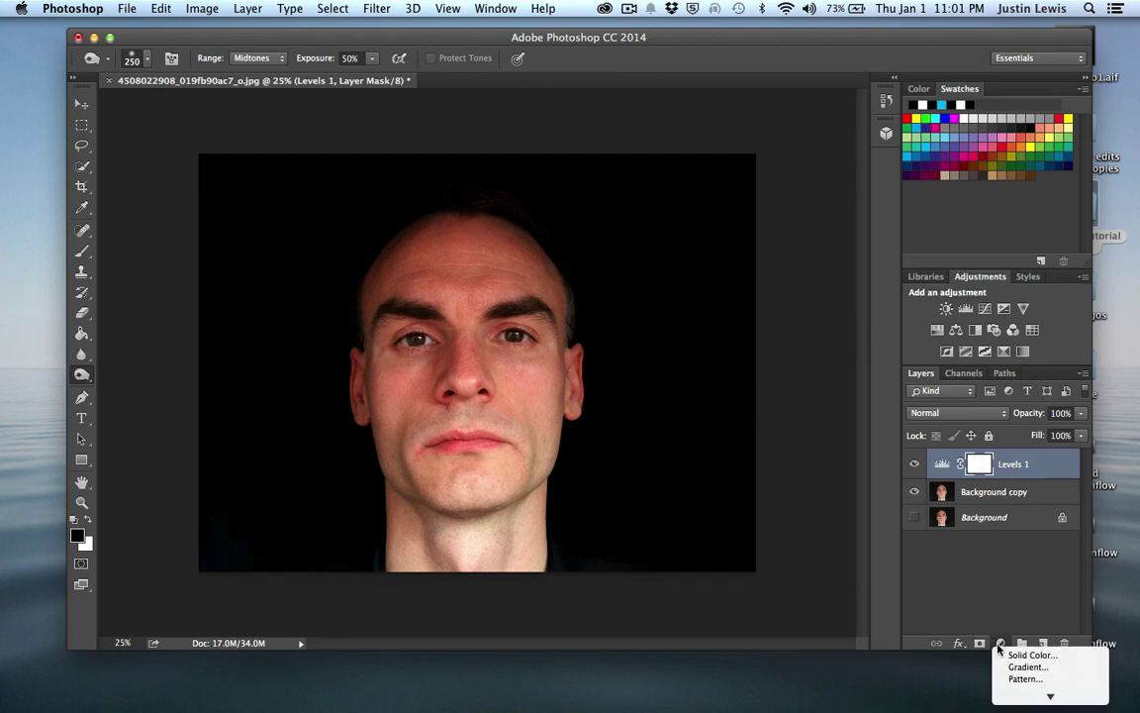
left_click(1022, 604)
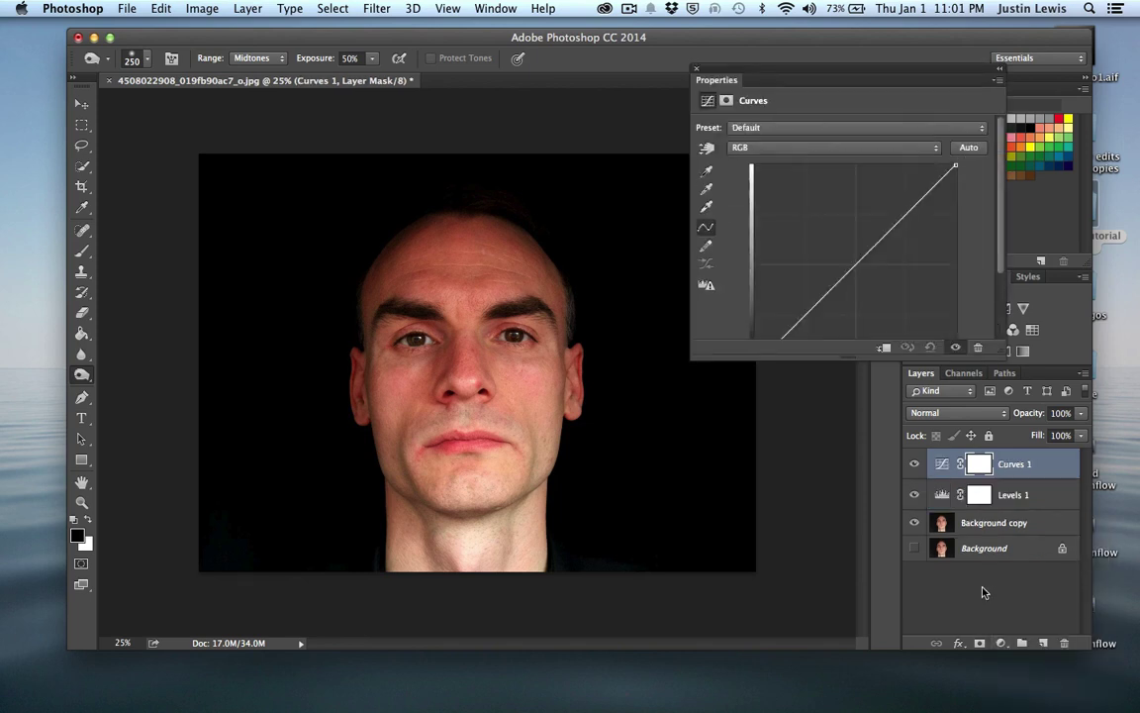
left_click_drag(916, 206, 917, 195)
left_click_drag(865, 245, 863, 262)
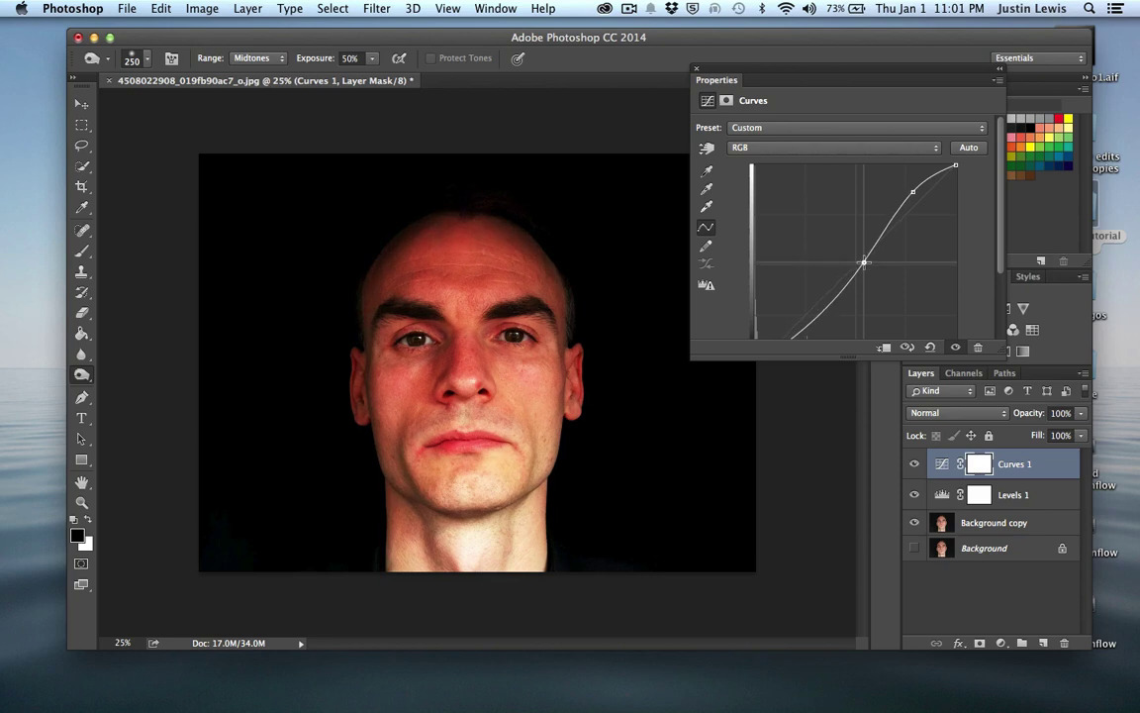
left_click_drag(864, 263, 862, 271)
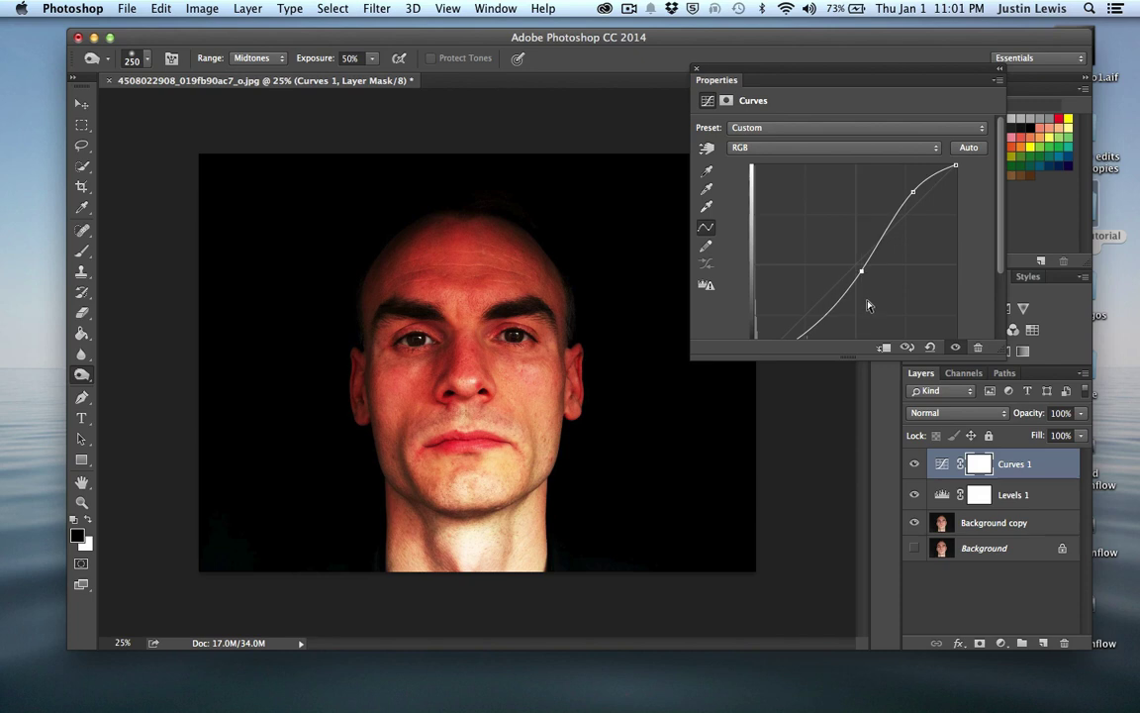
left_click(696, 67)
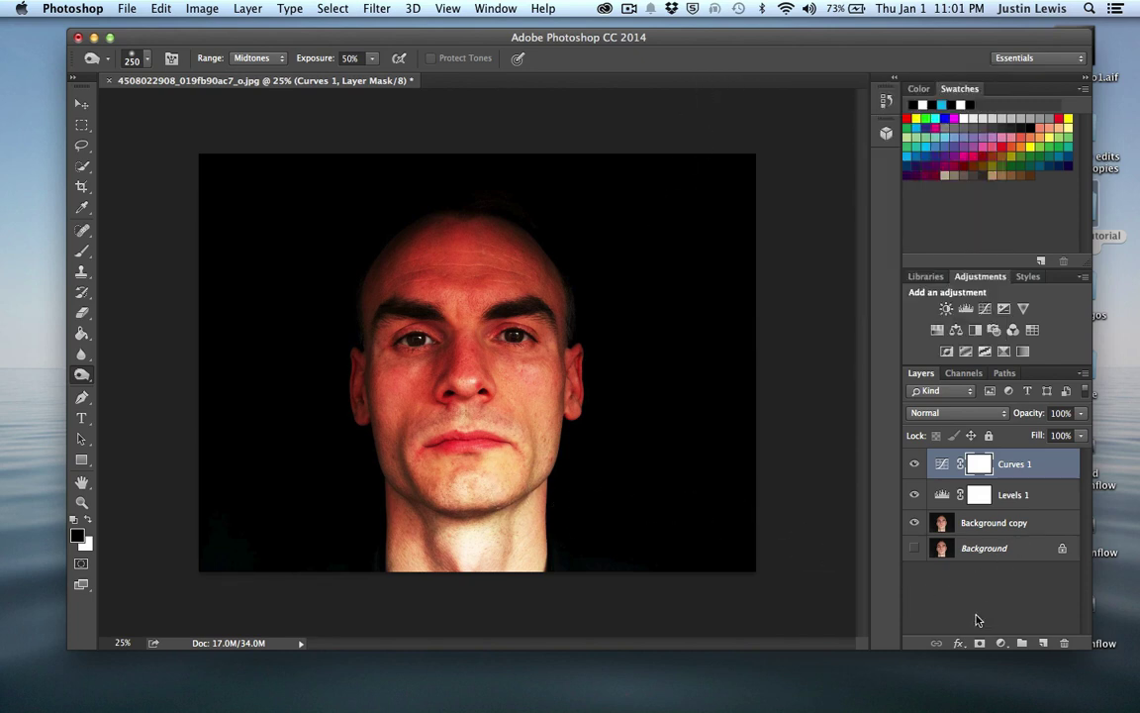
Step: Add a Hue/Saturation adjustment layer above the Curves layer and lower the master saturation to -59
left_click(1000, 642)
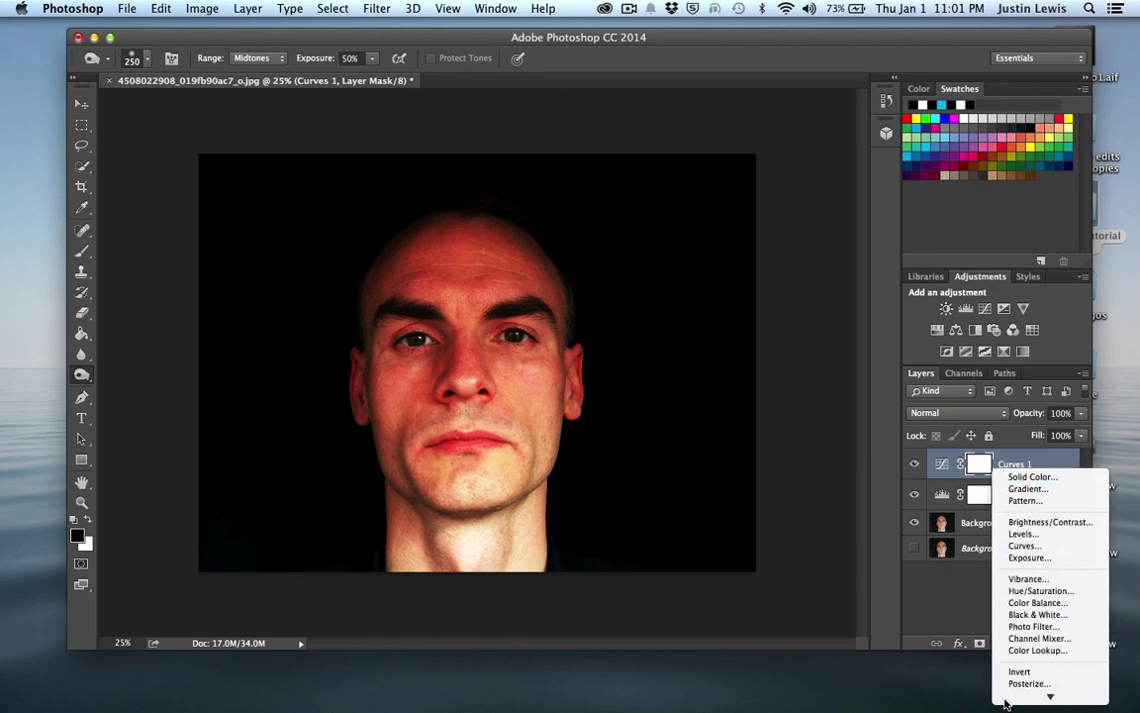
left_click(966, 588)
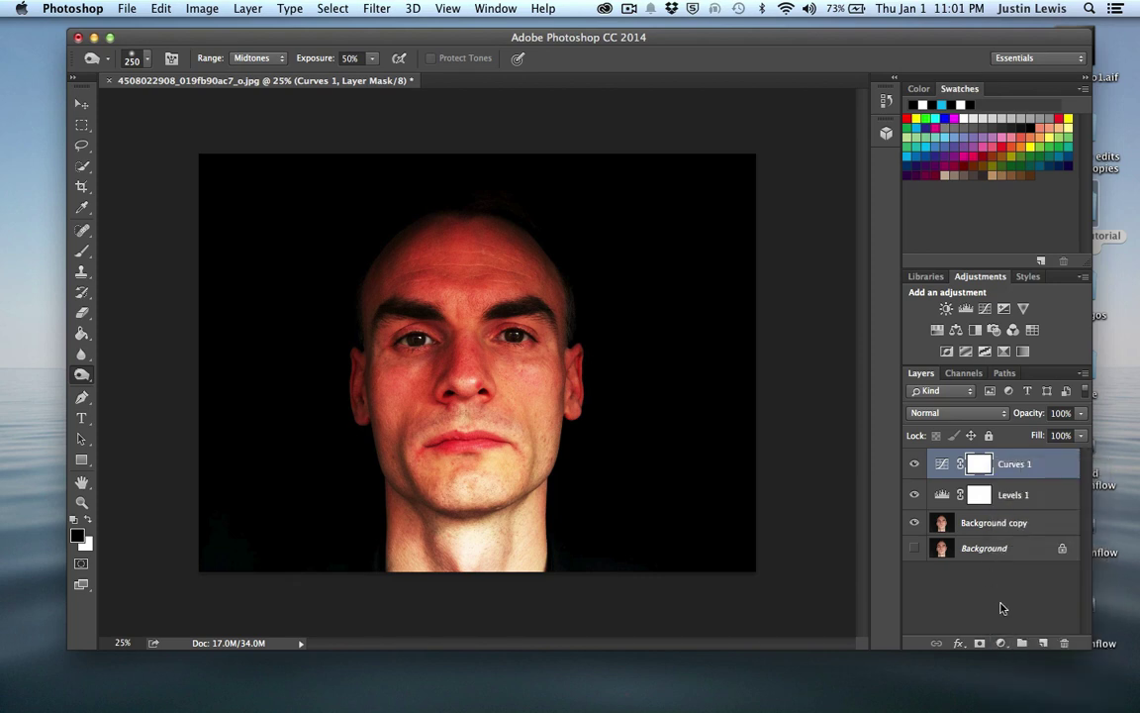
left_click(1001, 642)
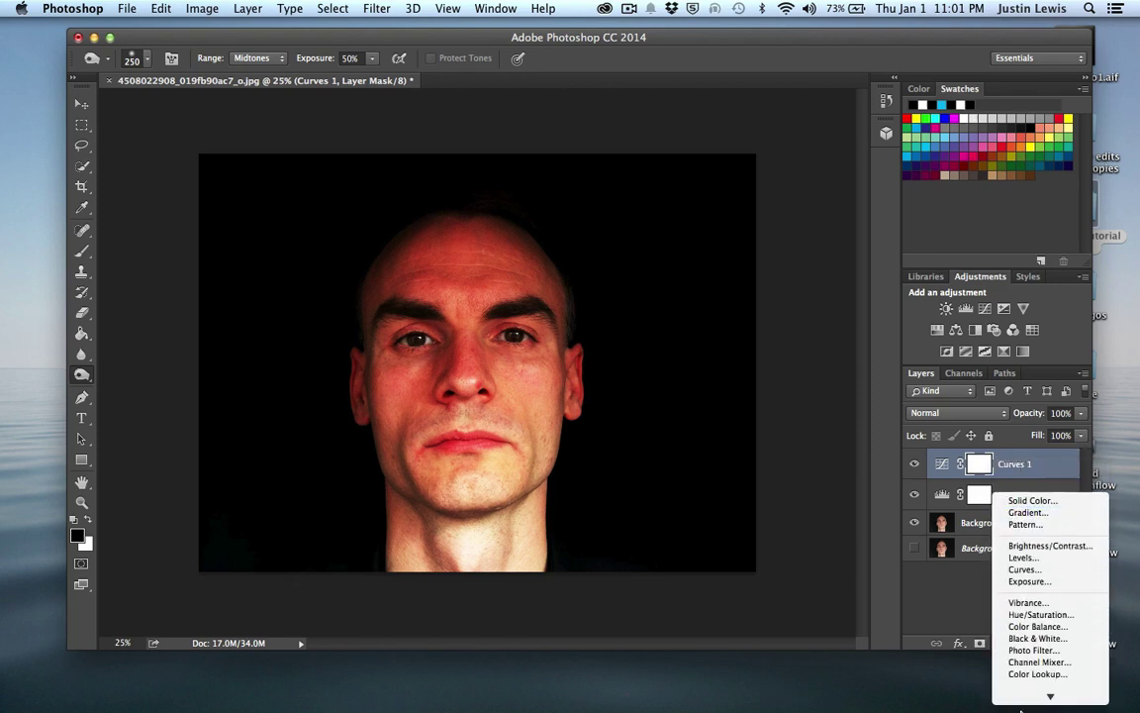
mouse_move(1021, 705)
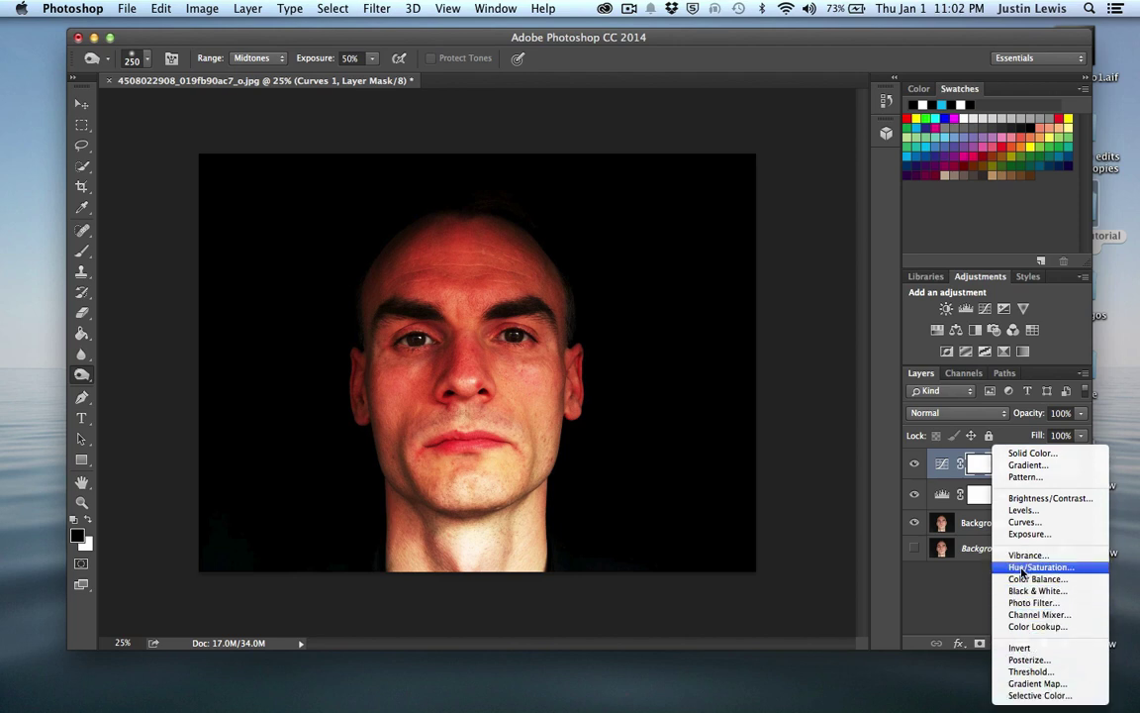
left_click(1022, 570)
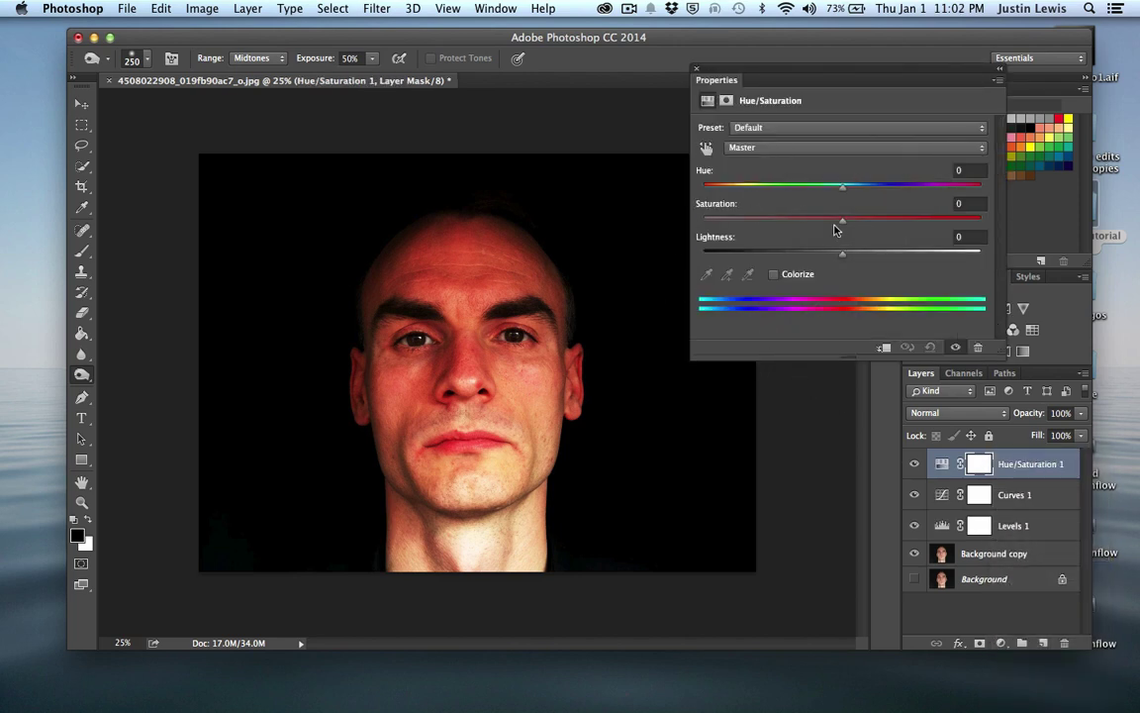
left_click_drag(834, 230, 763, 227)
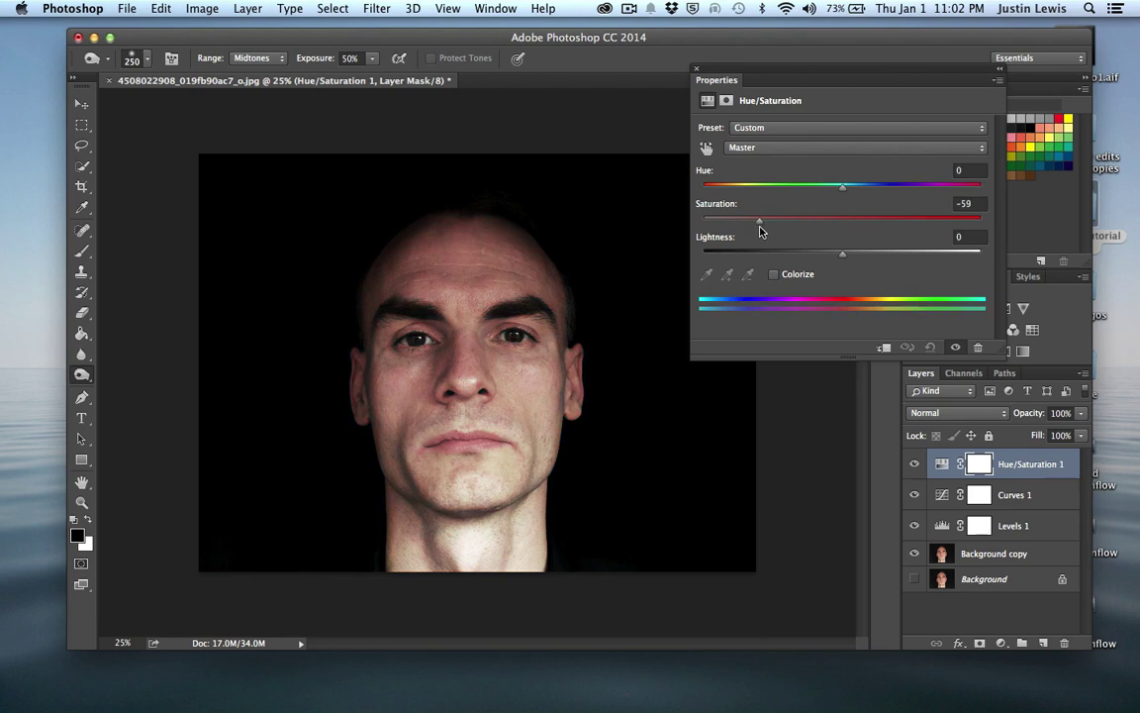
left_click(697, 72)
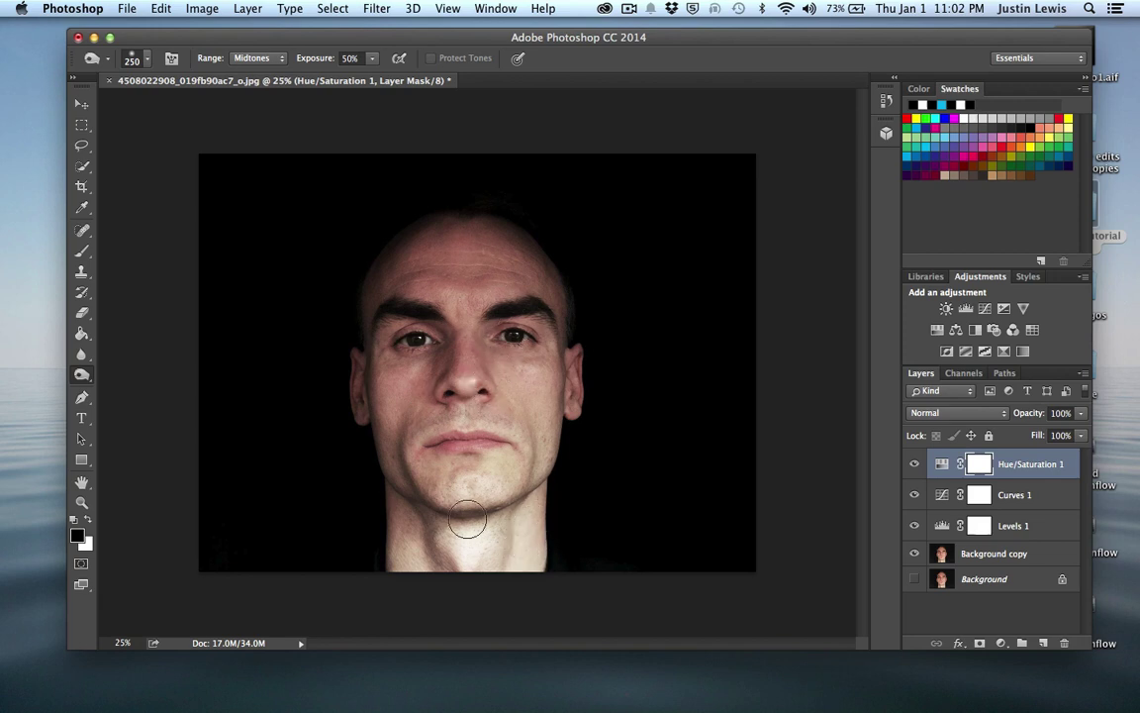
Step: Apply the High Pass filter to the Background copy layer with a radius of 14.8 pixels
left_click(1000, 559)
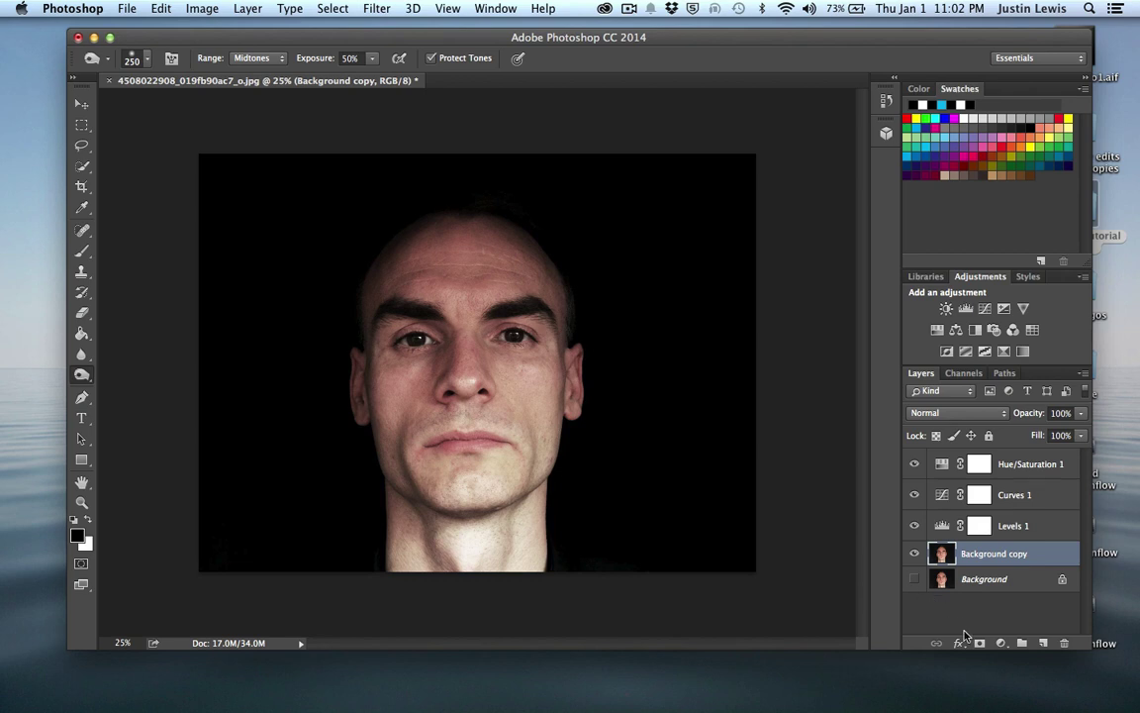
left_click(376, 10)
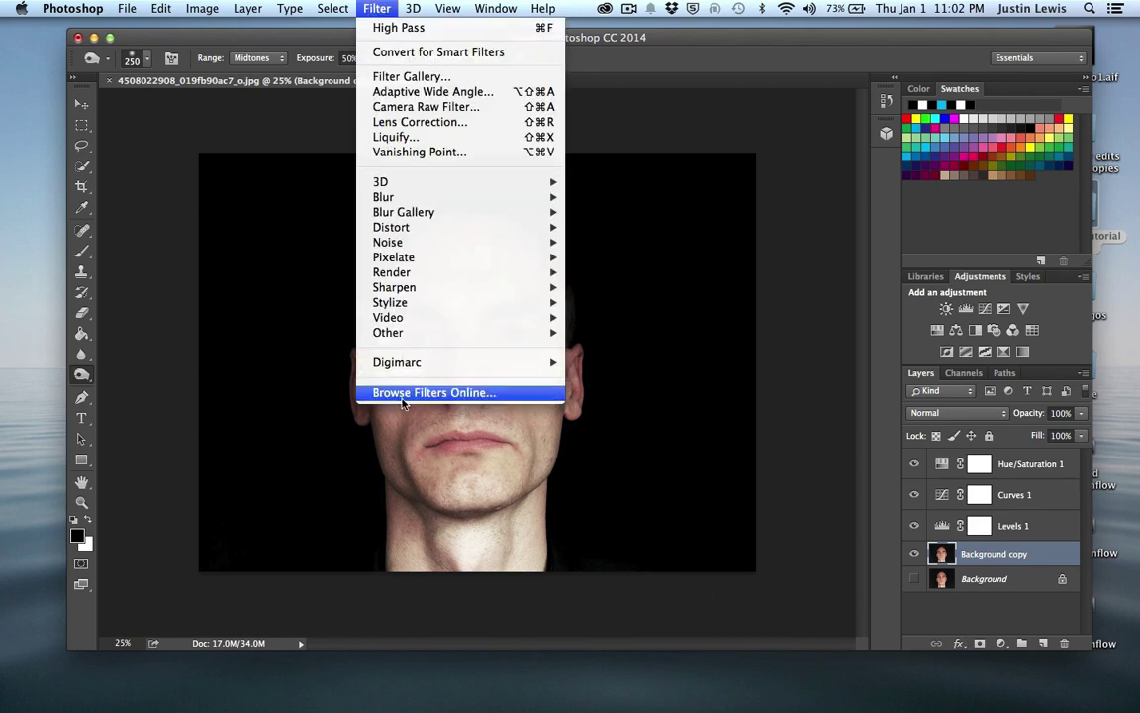
mouse_move(405, 338)
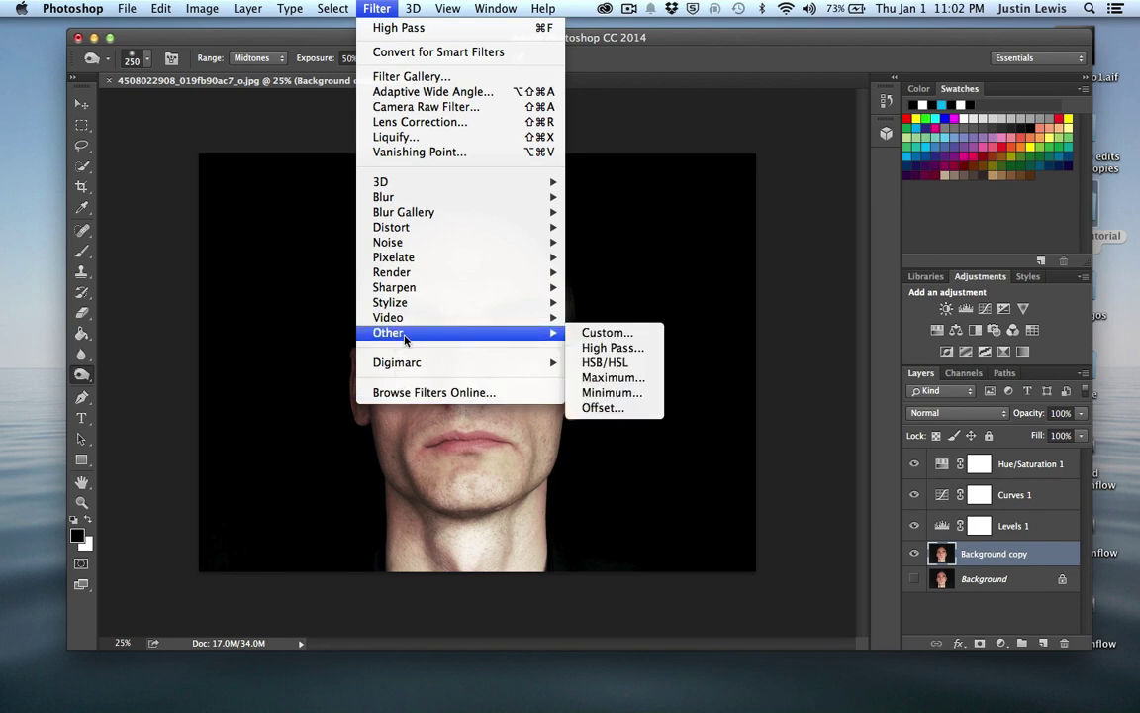
left_click(600, 347)
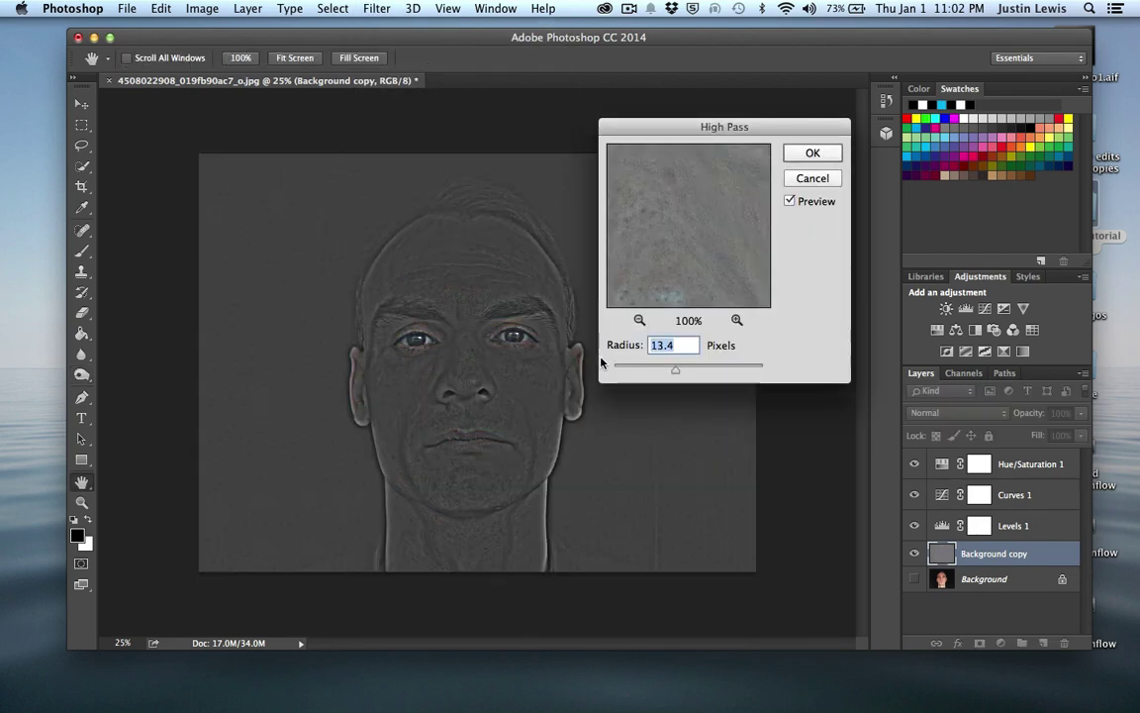
left_click_drag(666, 374, 678, 374)
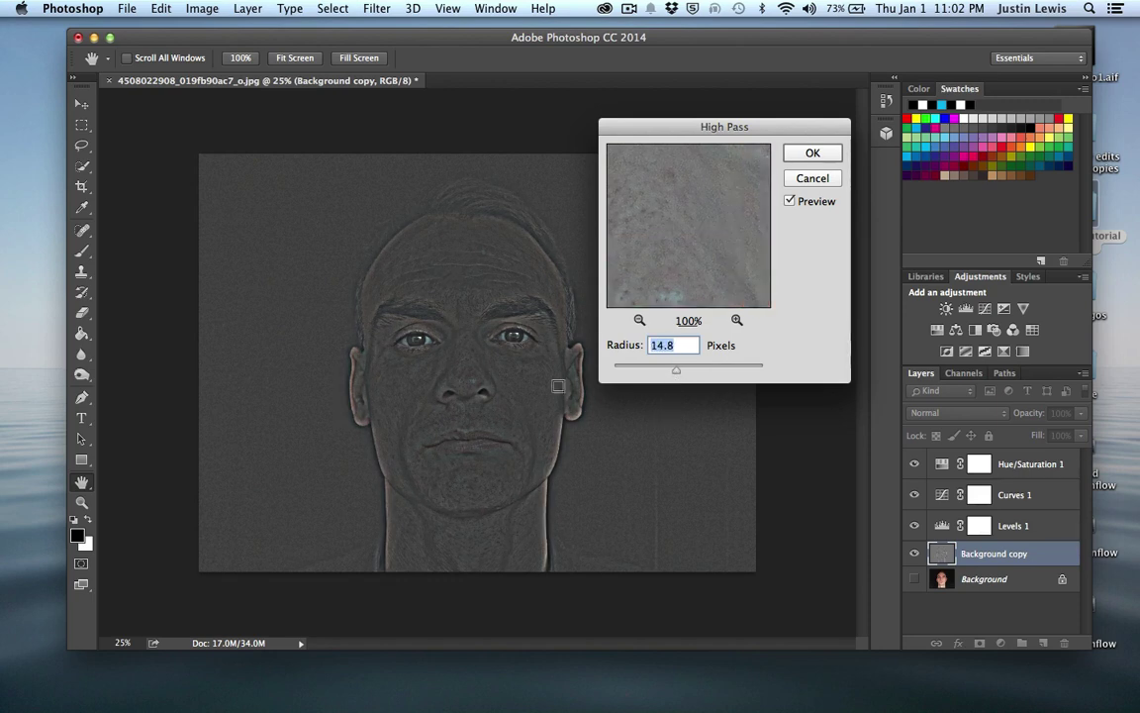
left_click(813, 153)
key("o")
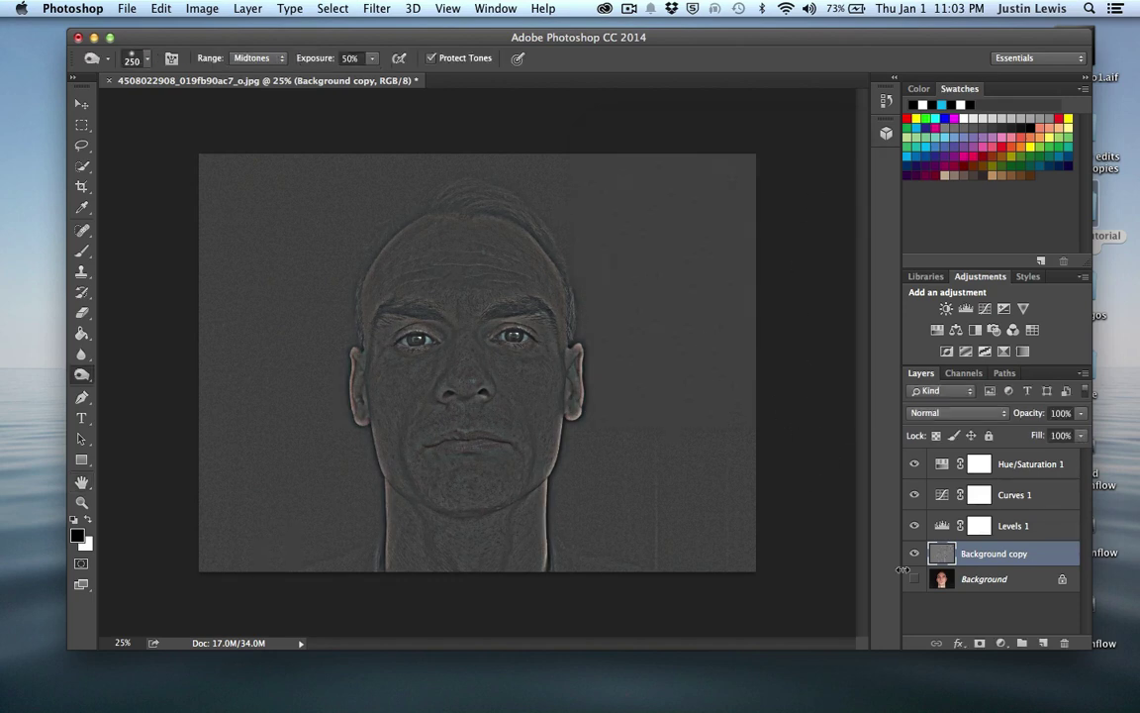
Step: Duplicate the original Background layer and make the new Background copy 2 layer visible
key("alt+bracketleft")
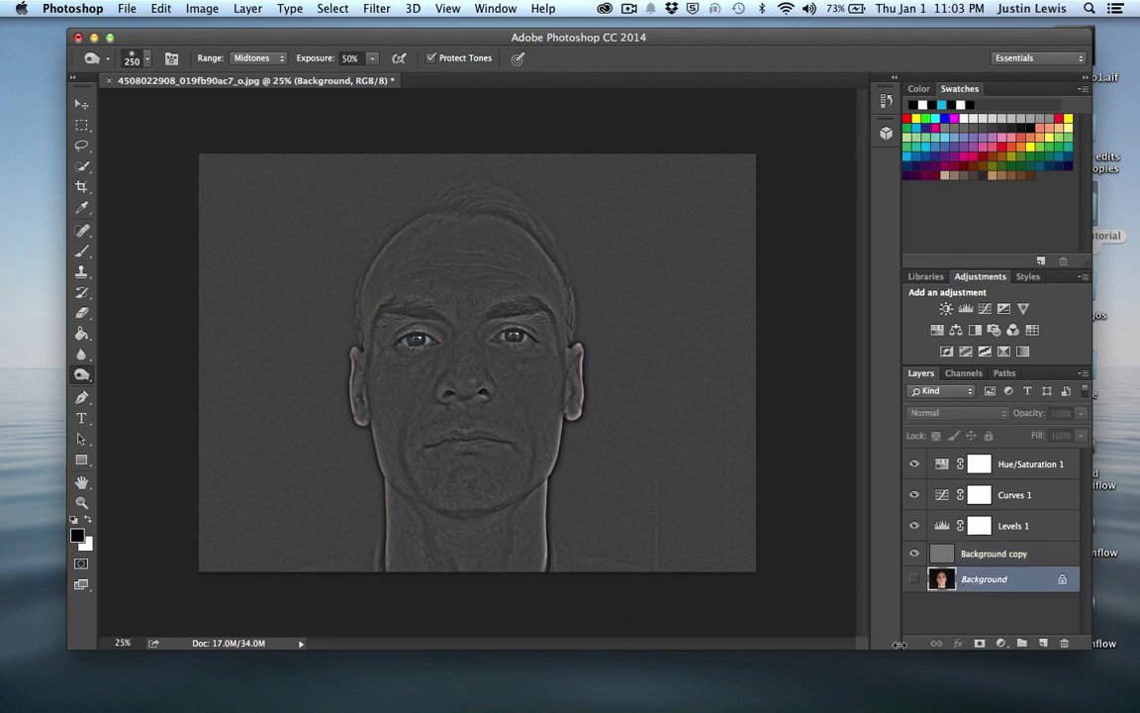
key("super+j")
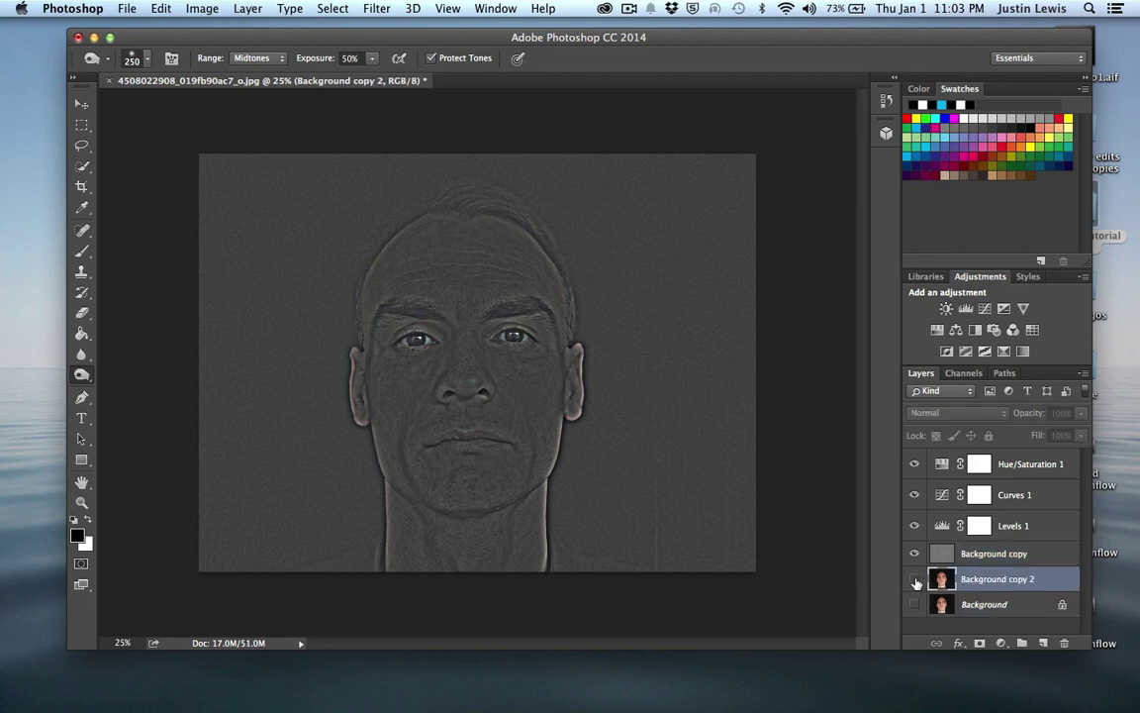
left_click(914, 581)
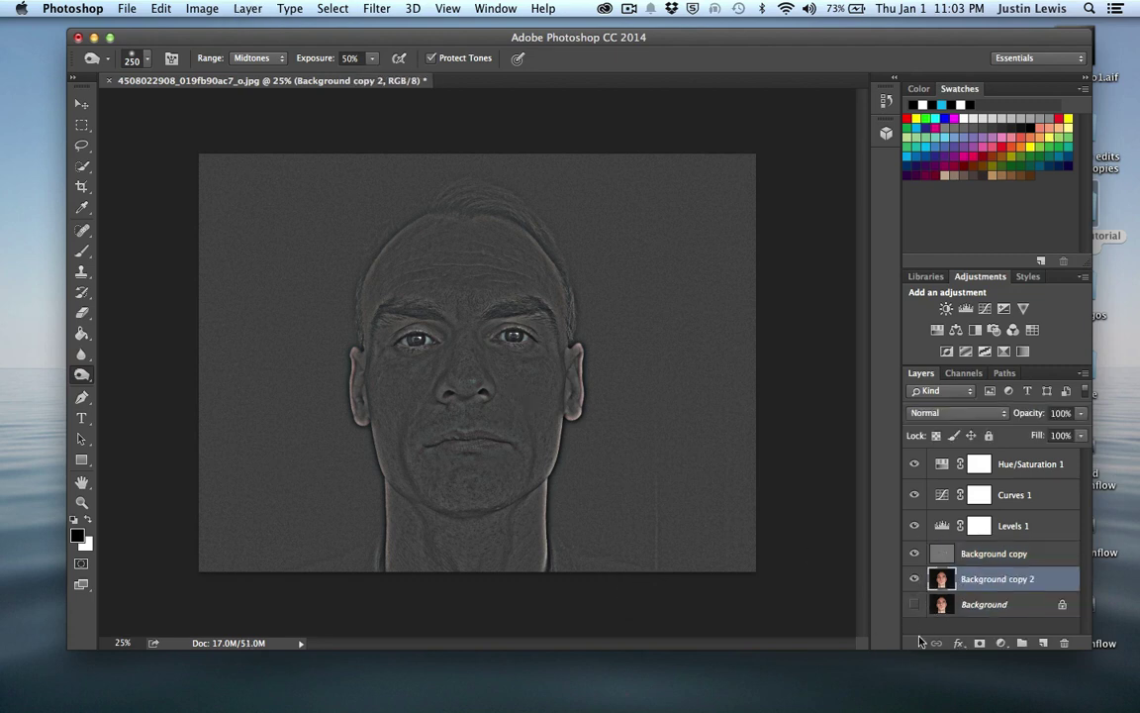
Step: Set the blend mode of the High Pass filtered Background copy layer to Overlay
left_click(914, 553)
left_click(914, 553)
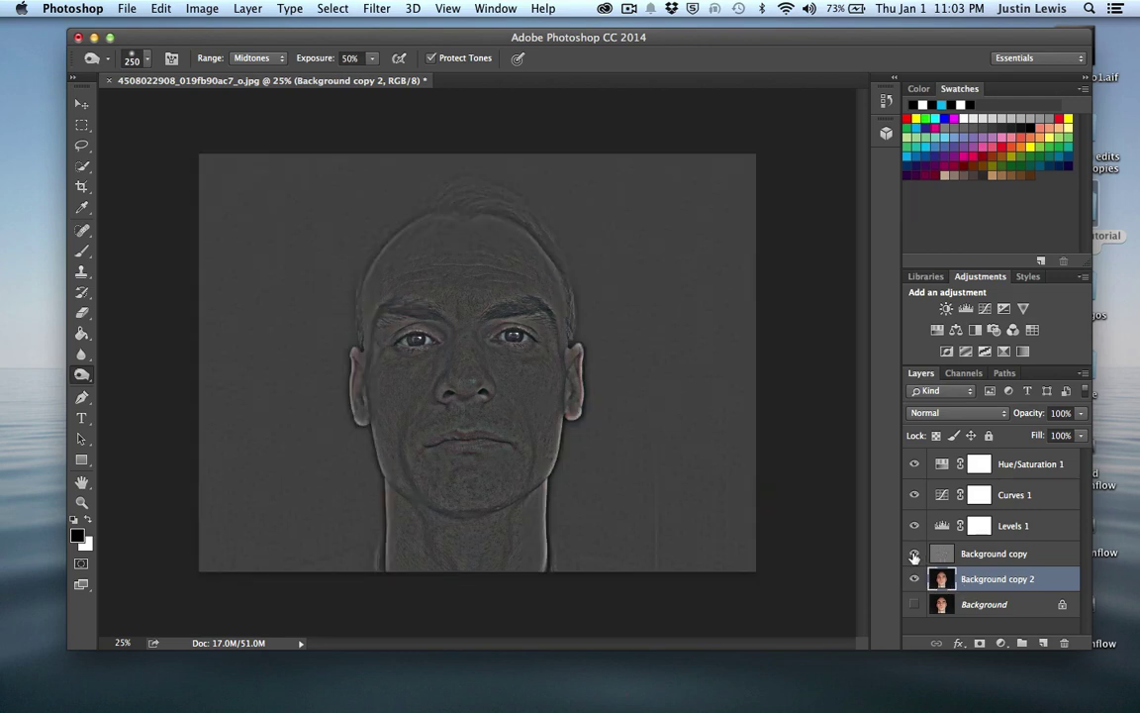
left_click(972, 557)
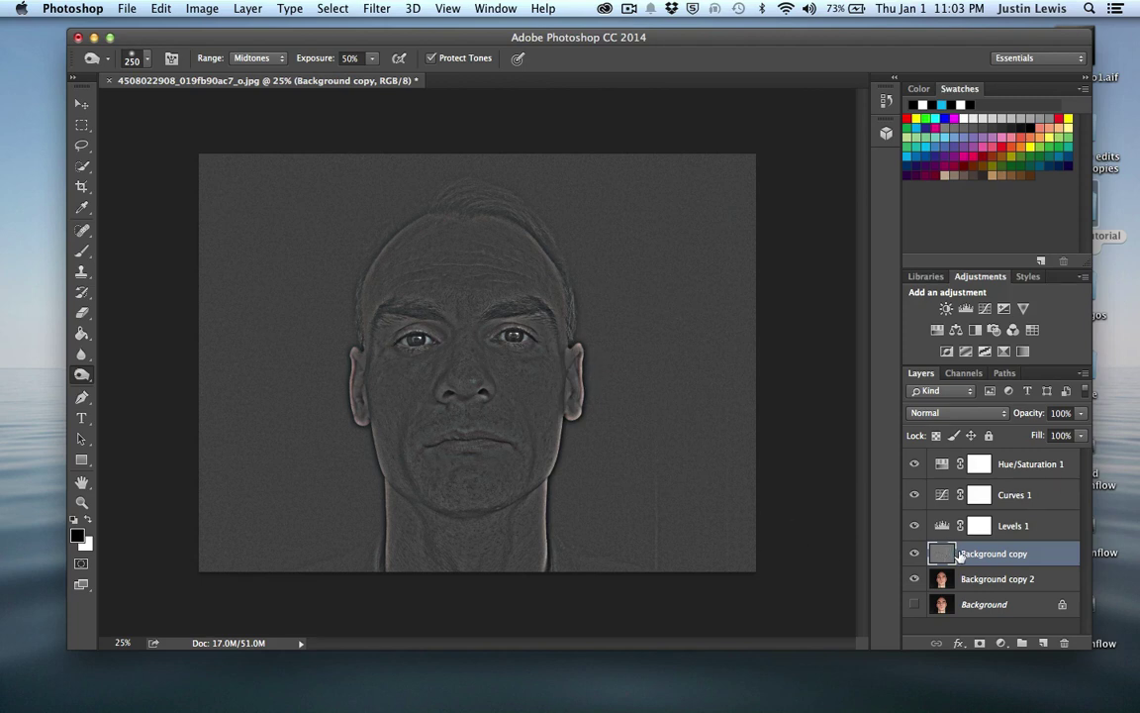
left_click(926, 417)
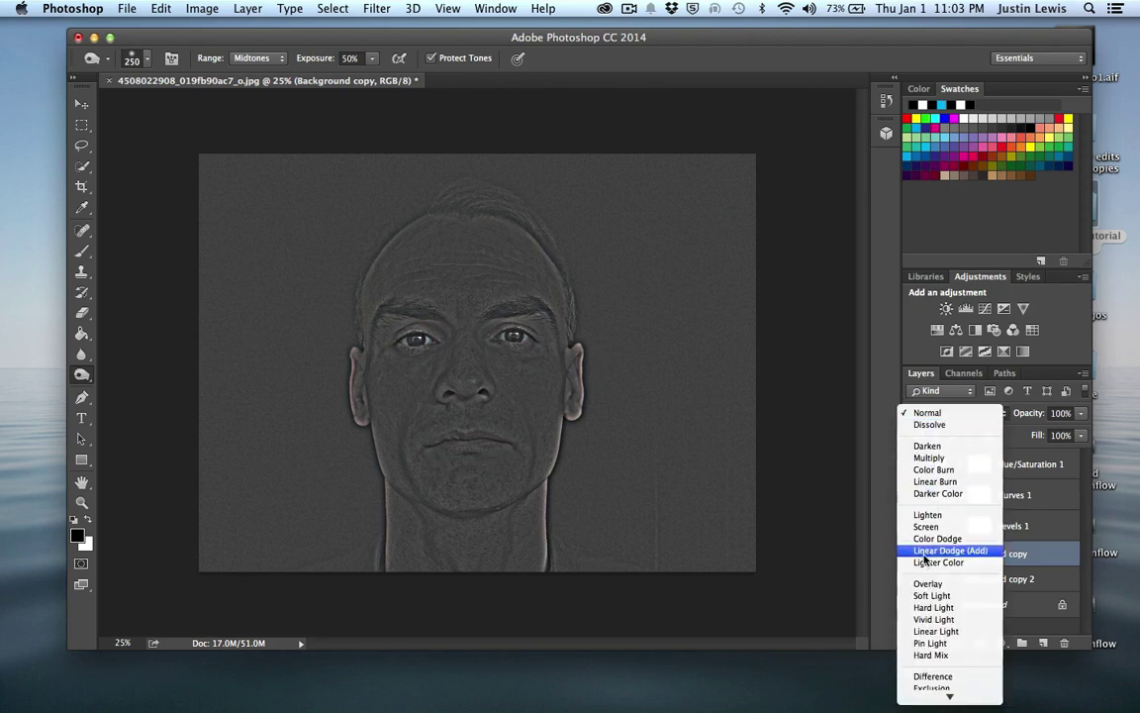
left_click(917, 586)
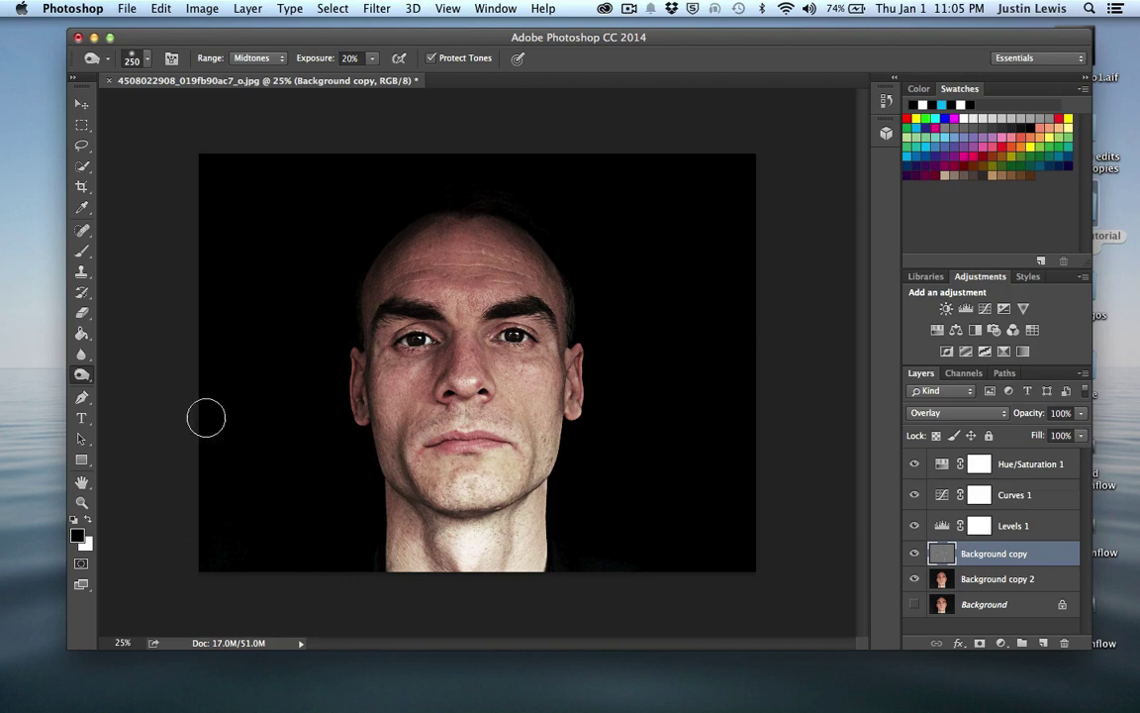
Step: Compare the portrait with Background copy hidden and shown, and merge Background copy with Background copy 2
left_click(981, 581)
left_click(971, 556)
left_click(912, 554)
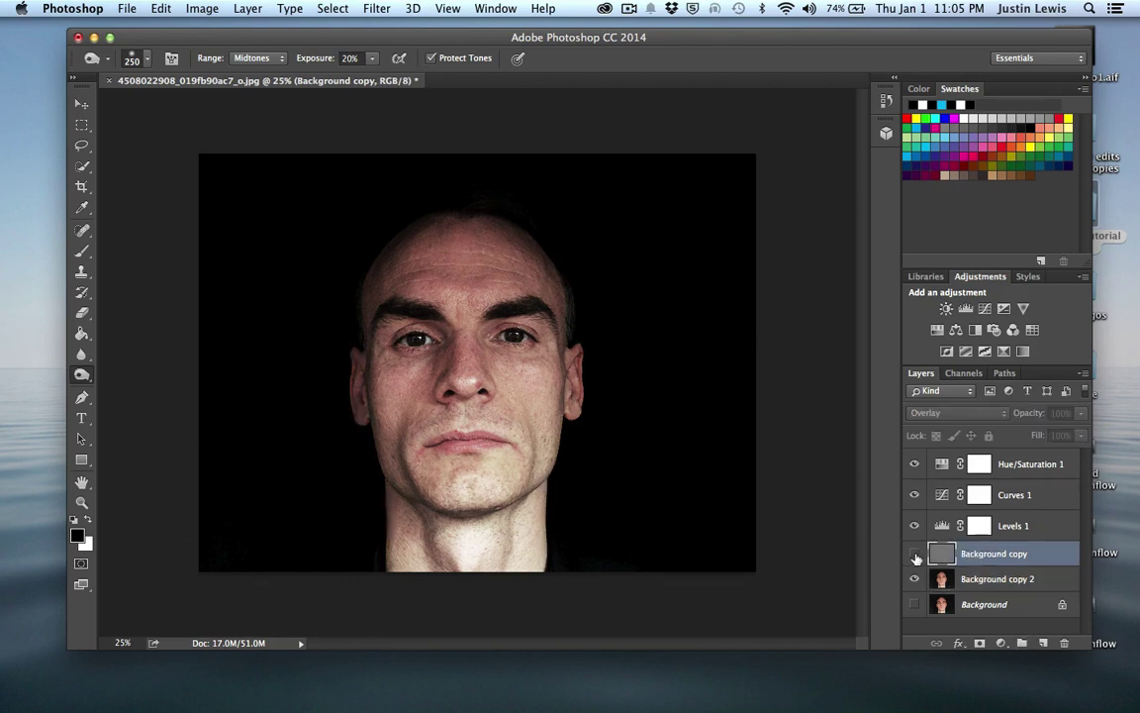
left_click(912, 555)
key("Return")
key("Return")
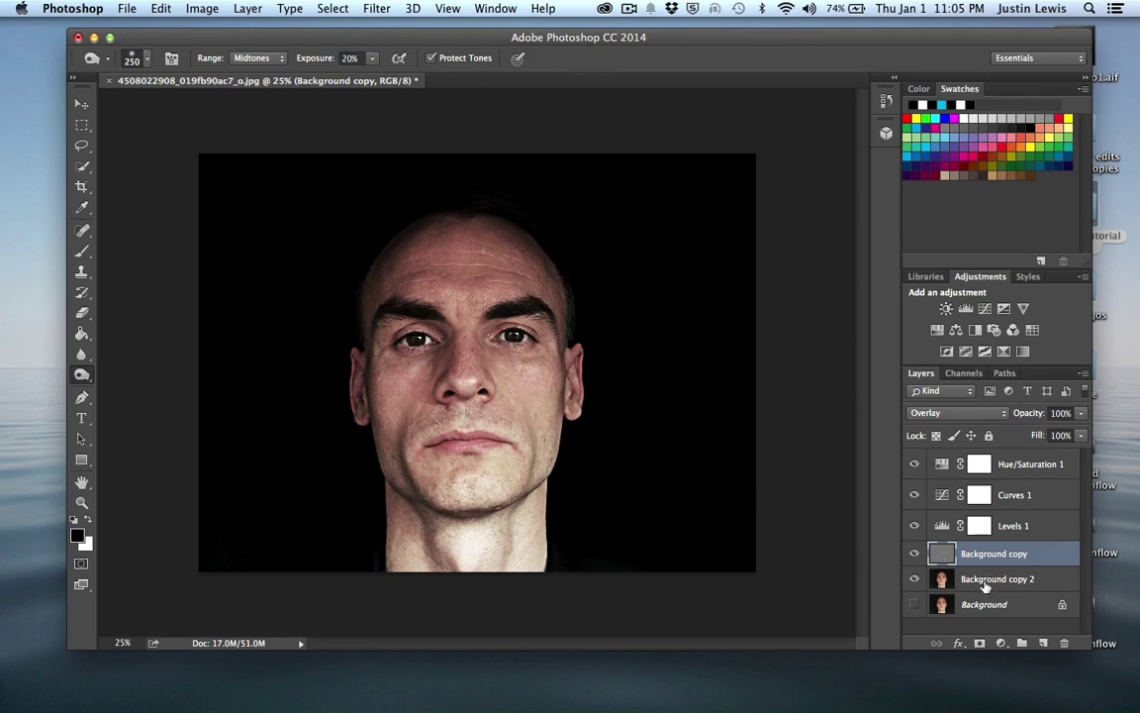
left_click(980, 582, "shift")
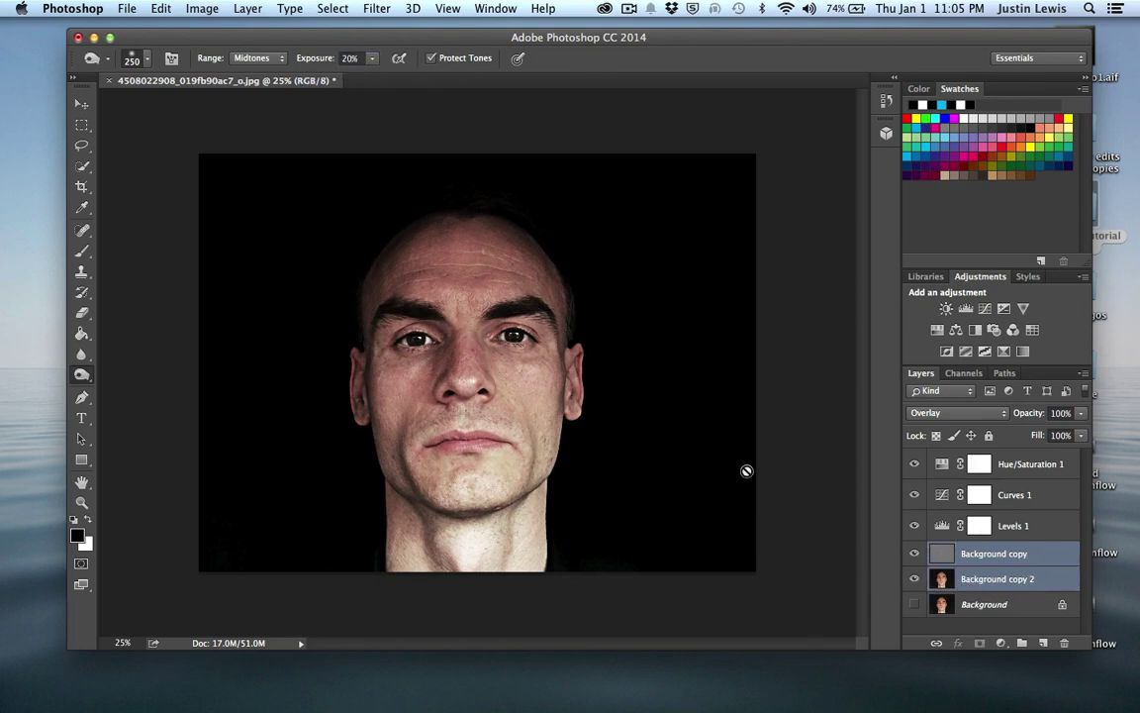
left_click(247, 9)
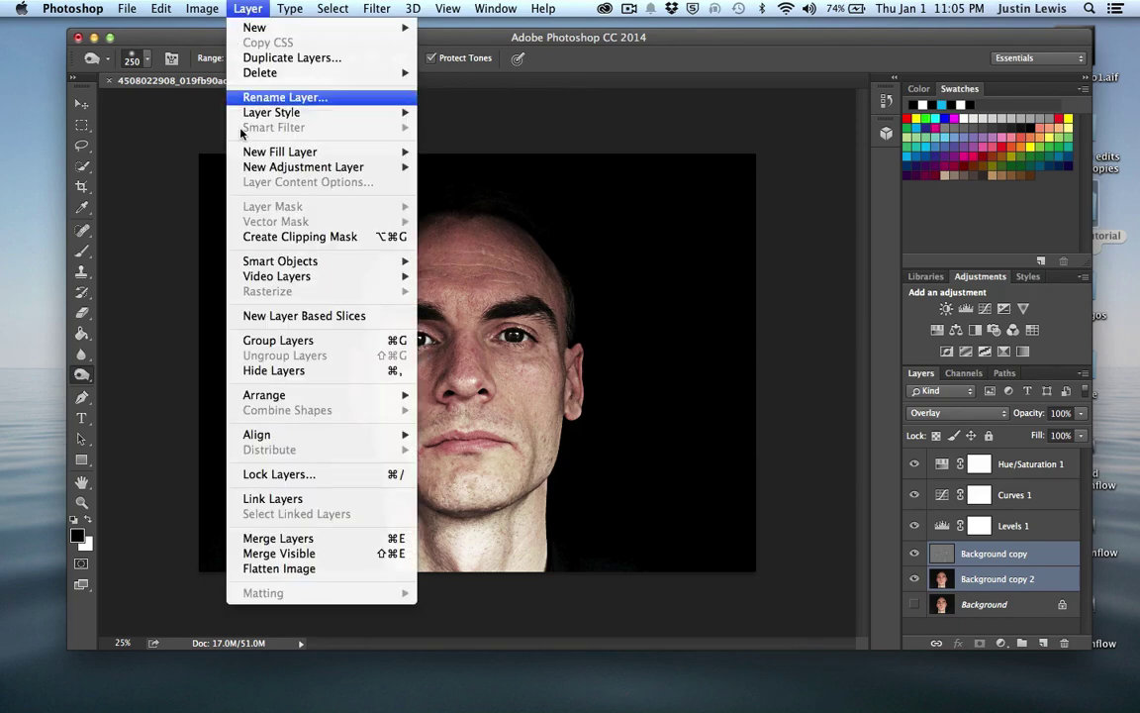
left_click(282, 538)
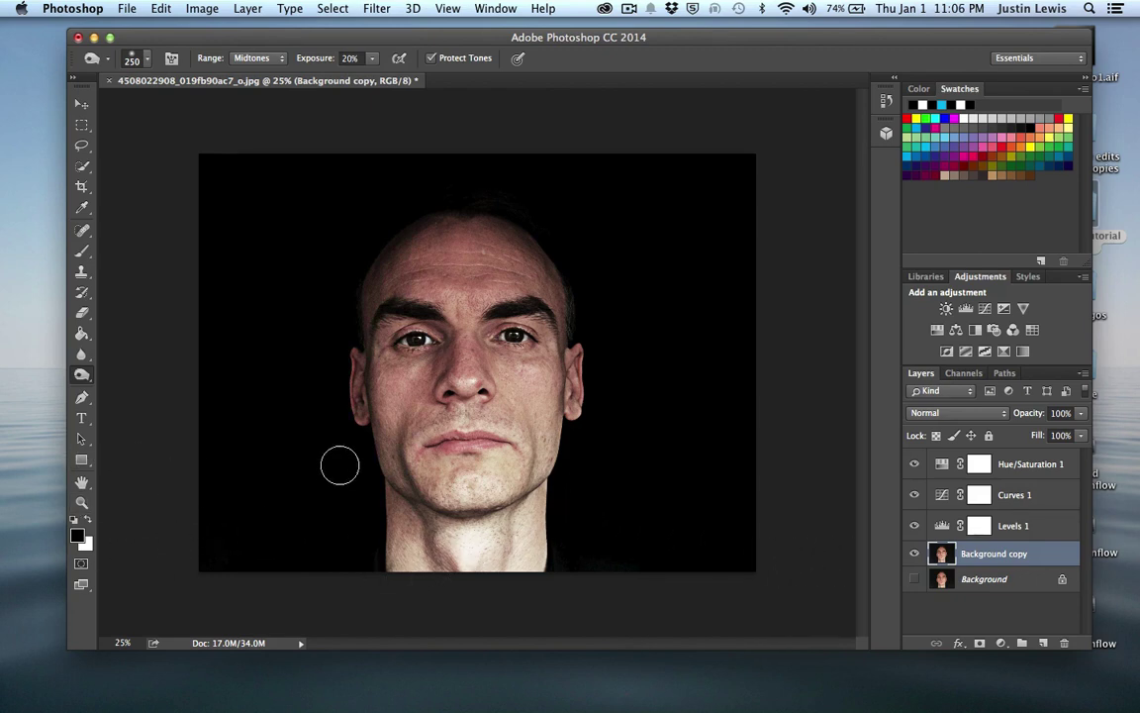
Step: Darken the neck, chin and area between nose and mouth with the Burn tool at 23% exposure
left_click(76, 375)
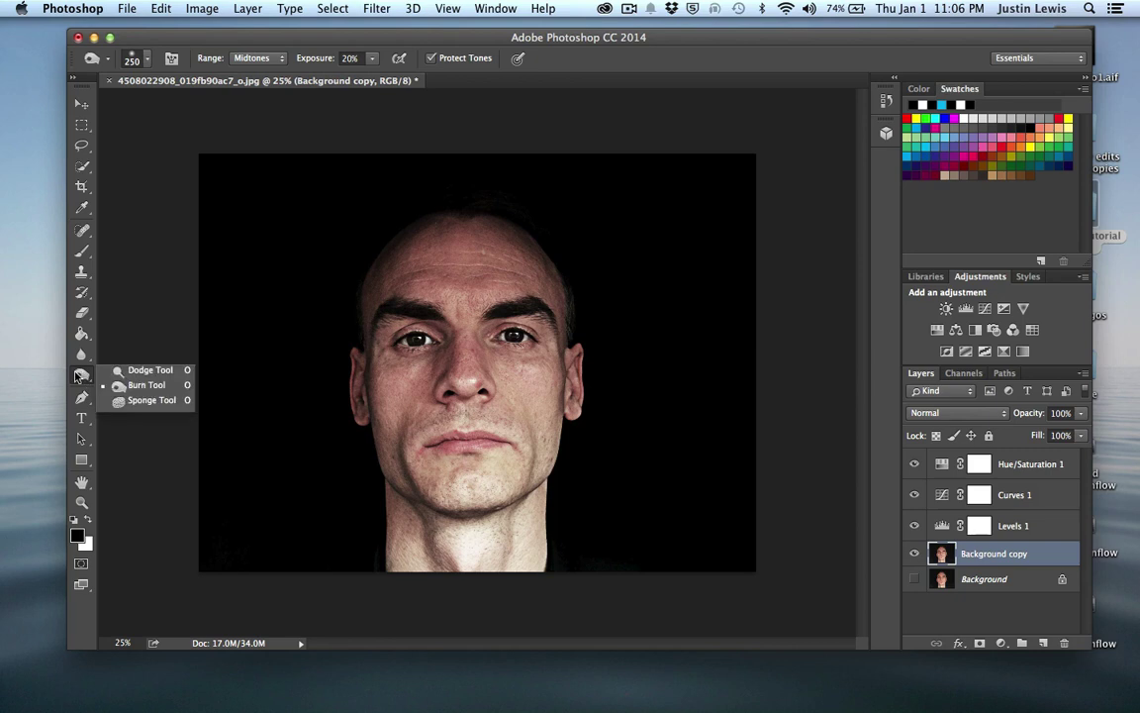
left_click(128, 385)
mouse_move(79, 376)
left_mouse_down()
mouse_move(118, 372)
mouse_move(80, 376)
mouse_move(116, 402)
mouse_move(85, 376)
mouse_move(124, 387)
left_mouse_up()
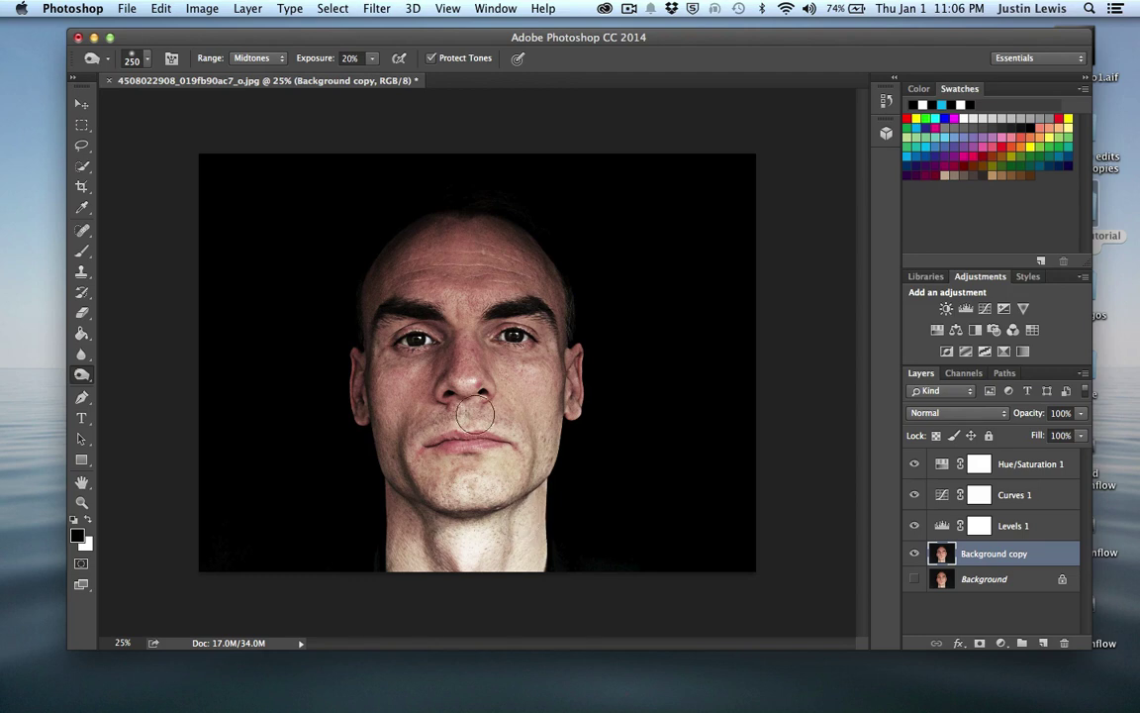
left_click_drag(310, 59, 308, 60)
left_click_drag(384, 62, 287, 61)
mouse_move(523, 531)
left_mouse_down()
mouse_move(527, 517)
mouse_move(520, 565)
mouse_move(517, 547)
mouse_move(526, 560)
mouse_move(514, 553)
mouse_move(509, 570)
mouse_move(506, 547)
left_mouse_up()
mouse_move(445, 587)
left_mouse_down()
mouse_move(467, 548)
mouse_move(462, 538)
mouse_move(475, 552)
mouse_move(474, 542)
mouse_move(482, 583)
mouse_move(544, 553)
mouse_move(455, 548)
mouse_move(462, 540)
mouse_move(476, 575)
mouse_move(469, 490)
left_mouse_up()
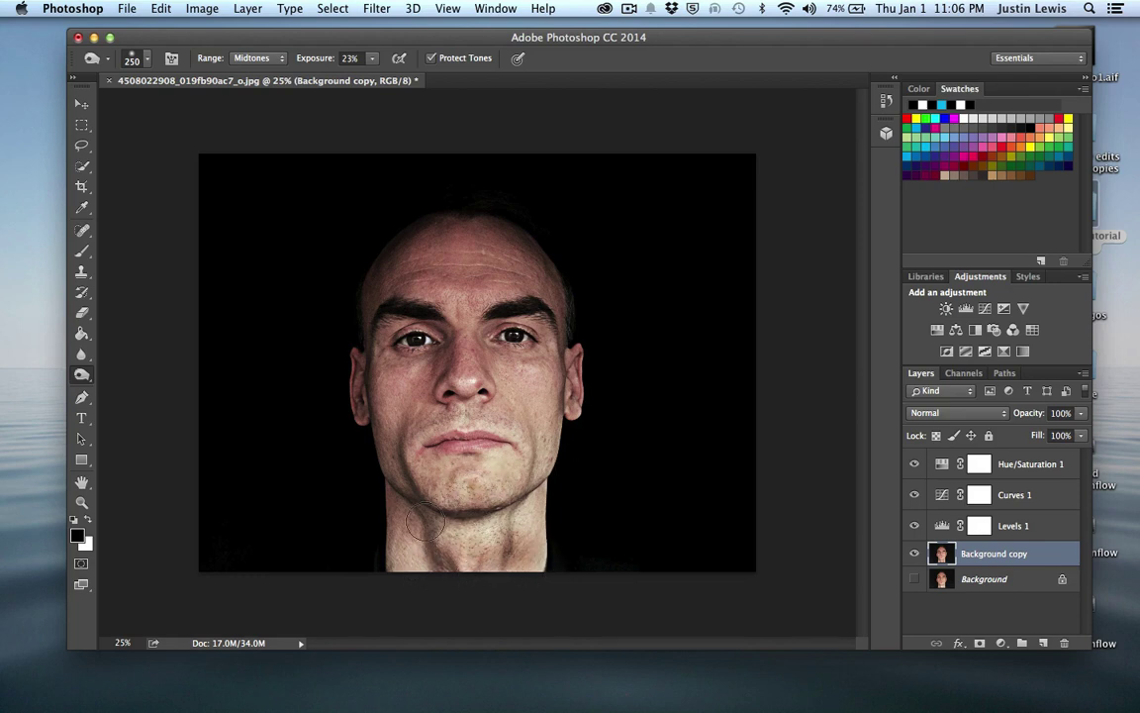
left_click_drag(471, 422, 441, 394)
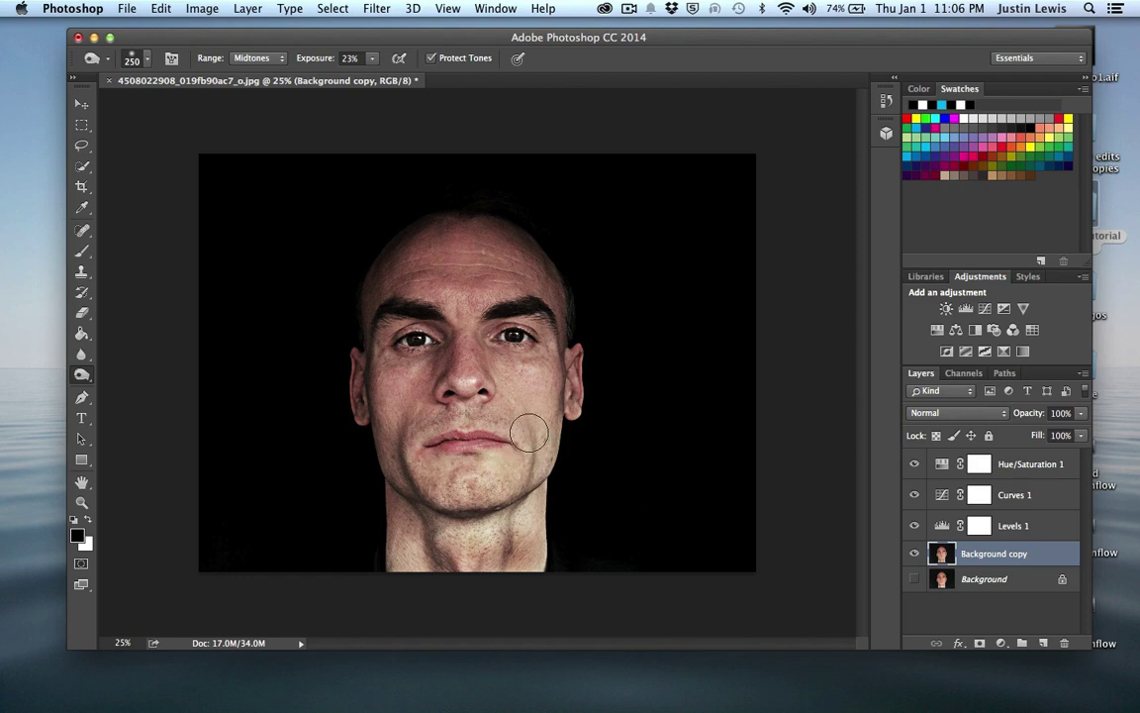
Step: Reduce the Burn brush size to 150 and darken the cheek hollows, jawline, nose bridge and neck shadows
key("bracketleft")
key("bracketleft")
left_click_drag(526, 426, 520, 494)
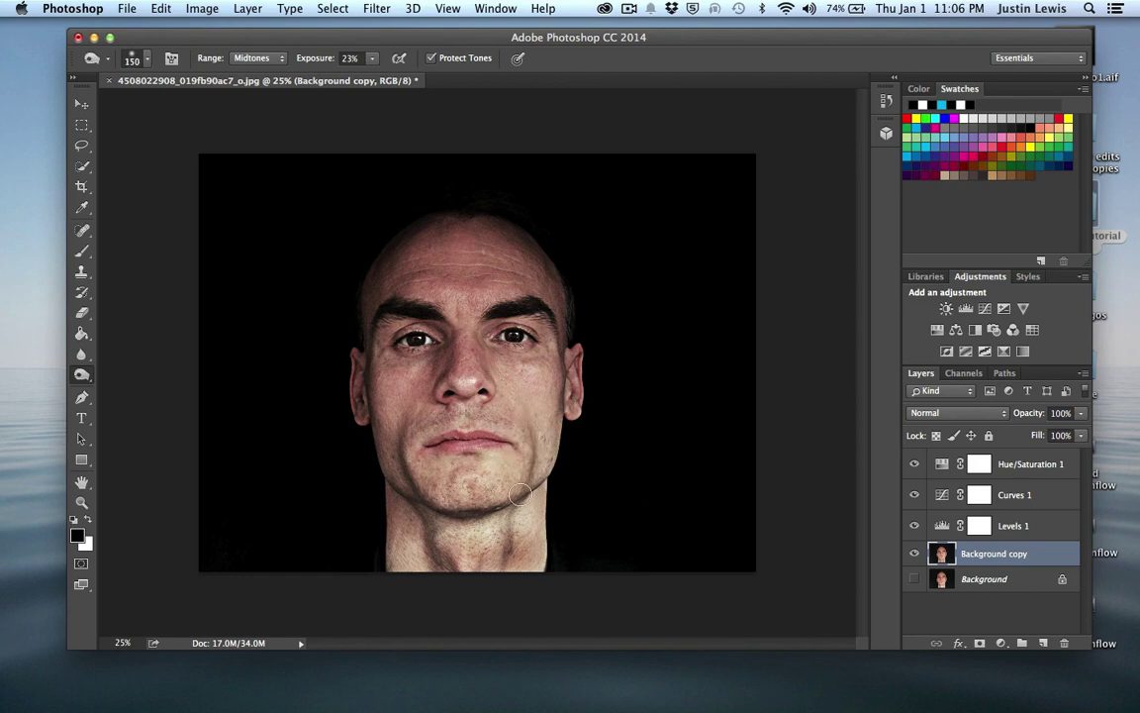
left_click_drag(401, 428, 453, 532)
left_click_drag(448, 294, 441, 327)
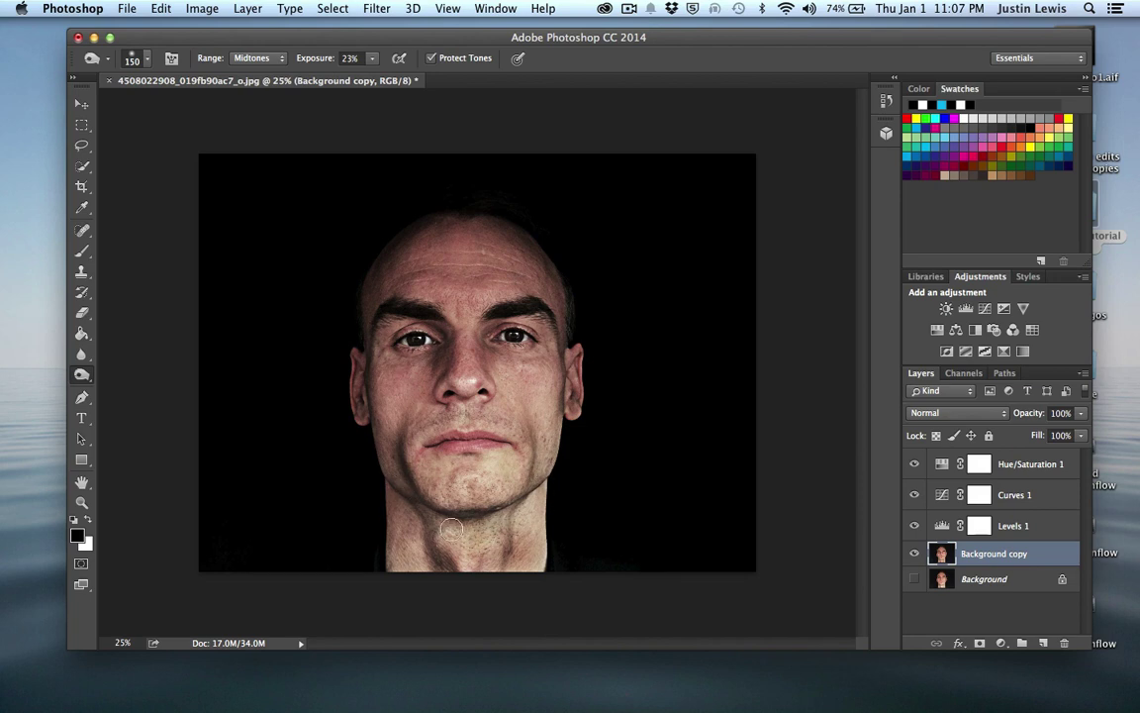
mouse_move(542, 490)
left_mouse_down()
mouse_move(533, 507)
mouse_move(453, 519)
left_mouse_up()
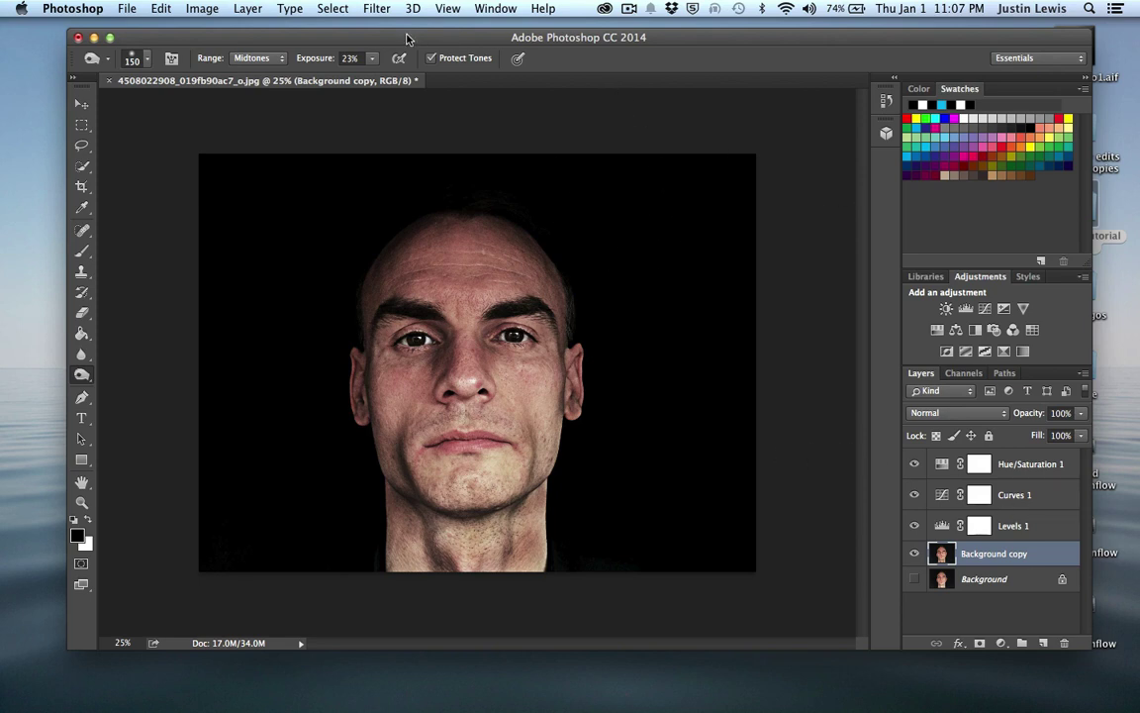
left_click_drag(406, 38, 405, 28)
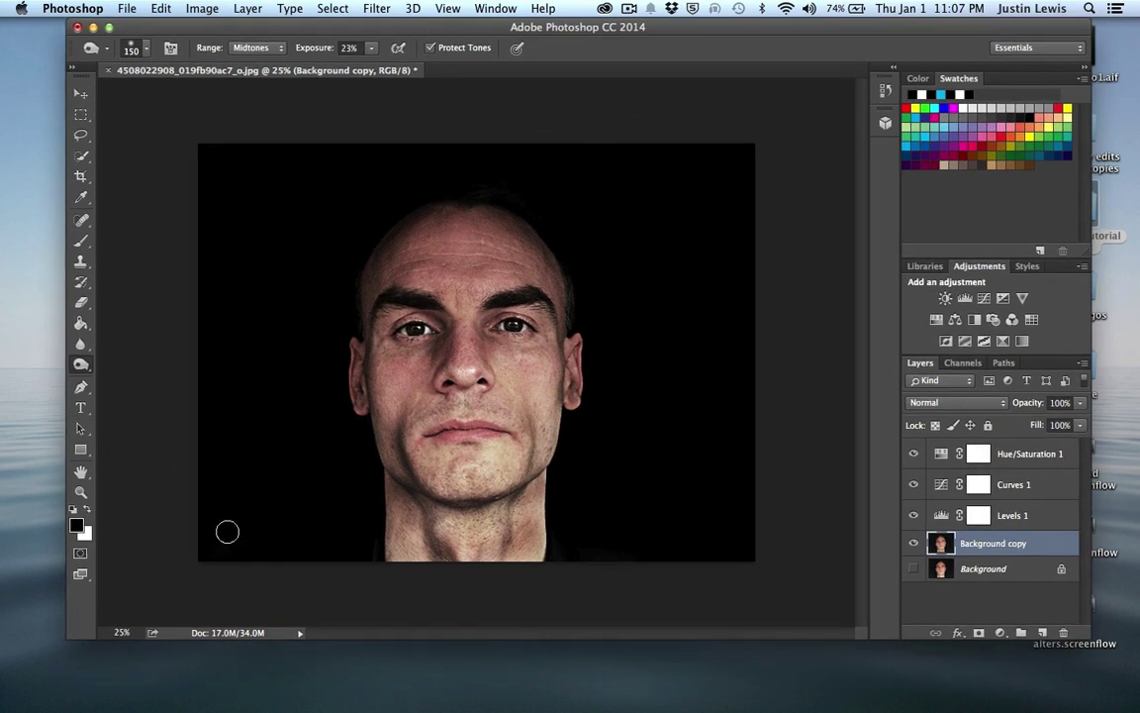
Step: Brighten the irises of both eyes with the Dodge tool on midtones, brush size 65 and 50% exposure
left_click(82, 364)
left_click(111, 361)
key("super+equal")
key("super+equal")
key("super+equal")
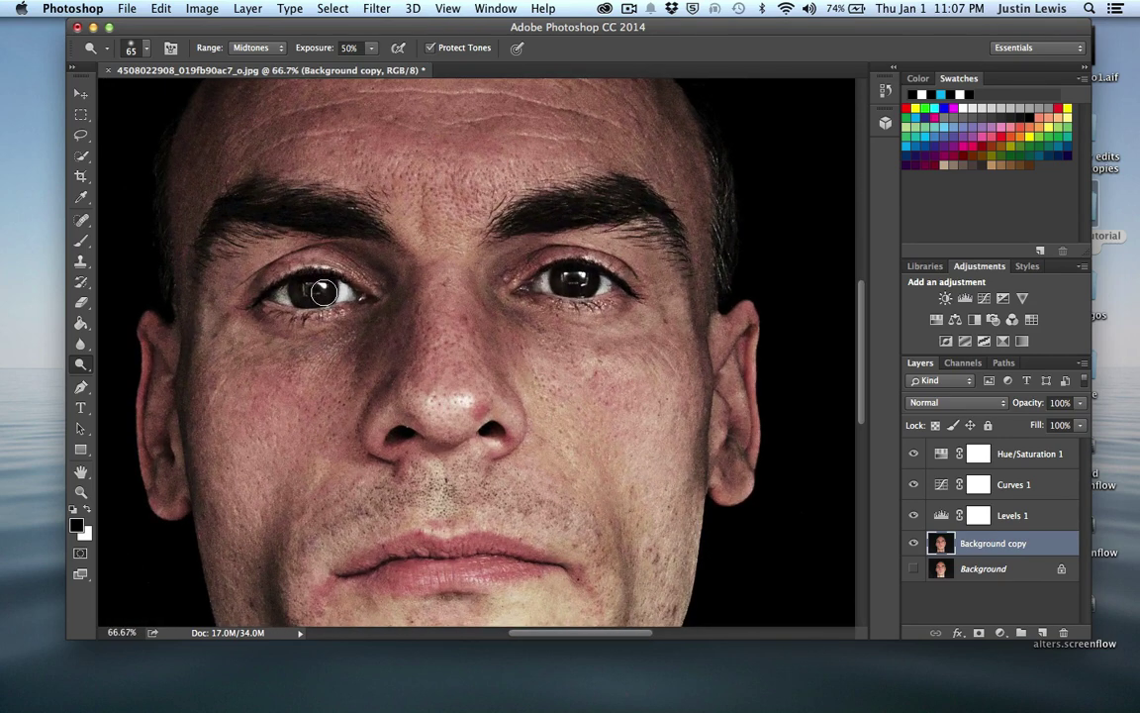
mouse_move(324, 292)
left_mouse_down()
mouse_move(307, 294)
mouse_move(319, 288)
left_mouse_up()
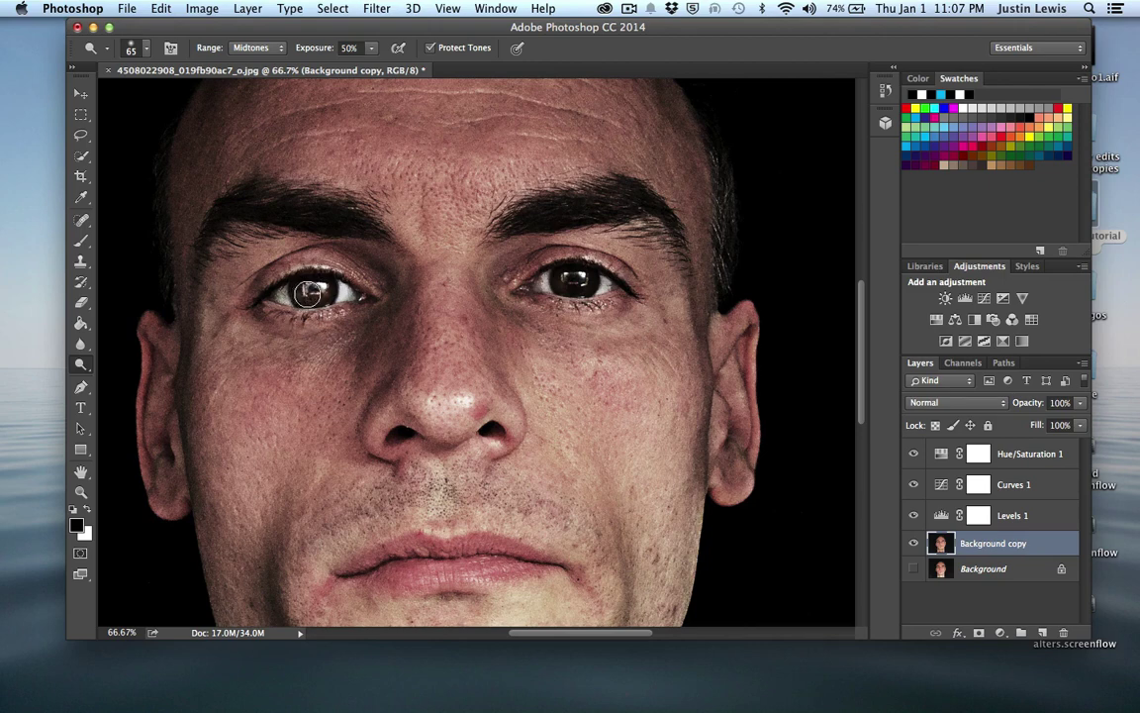
left_click_drag(575, 282, 564, 281)
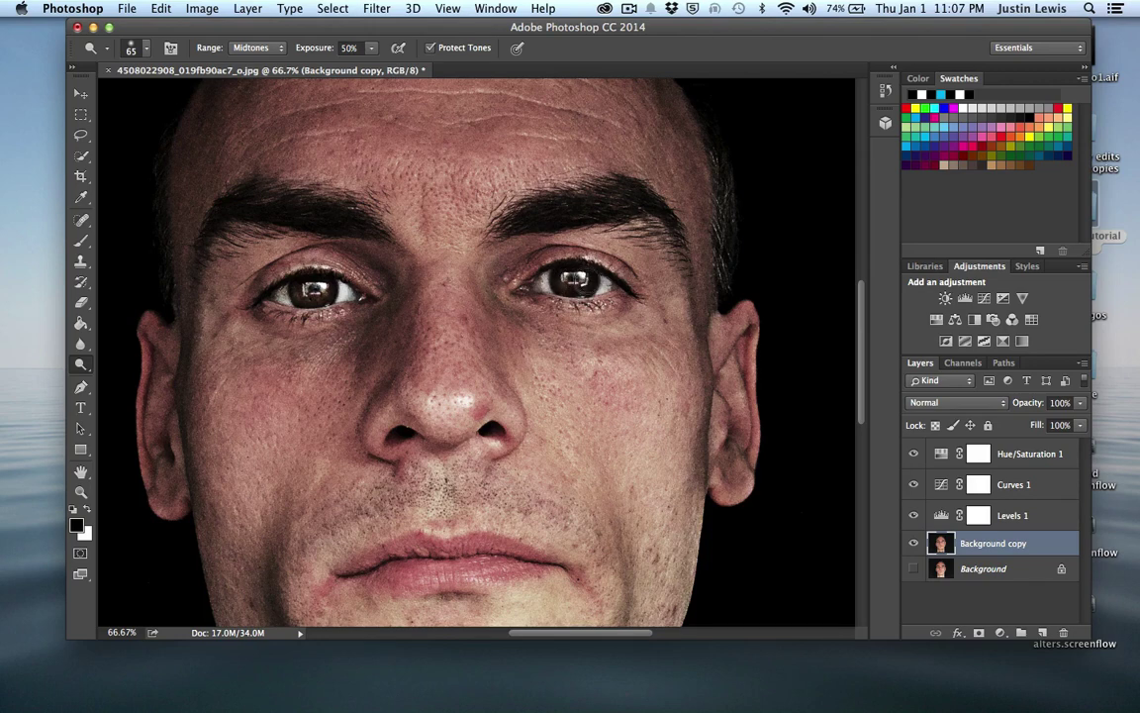
mouse_move(311, 283)
left_mouse_down()
mouse_move(324, 293)
mouse_move(298, 291)
left_mouse_up()
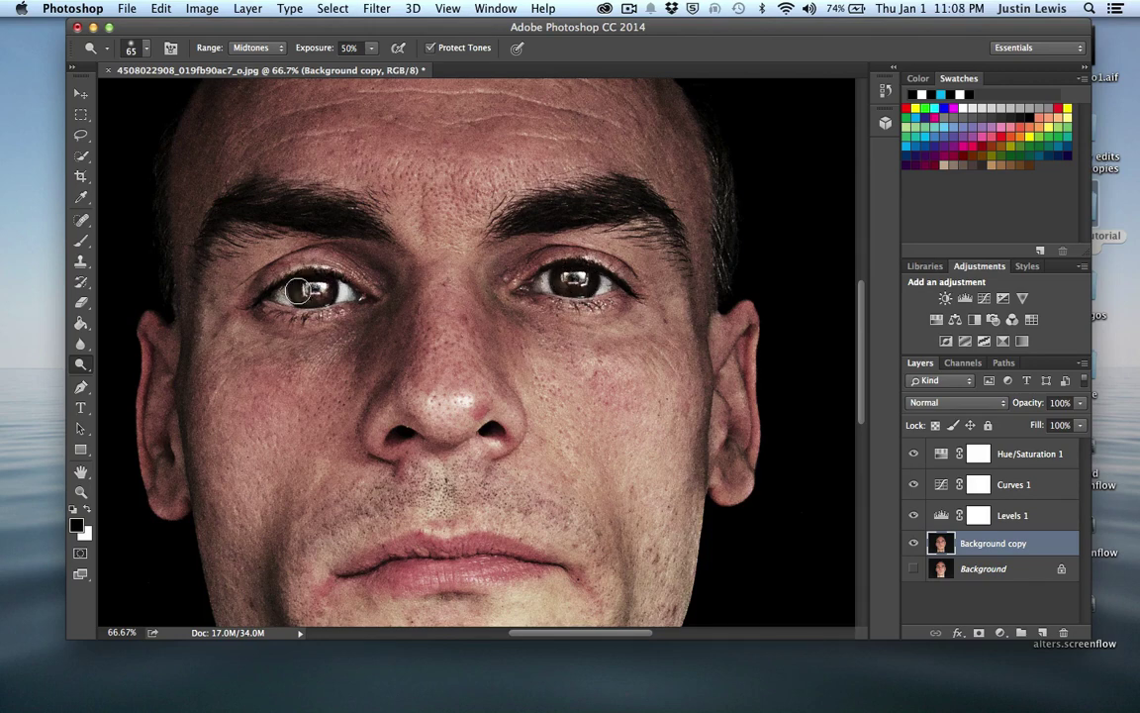
left_click(78, 366)
left_click(139, 379)
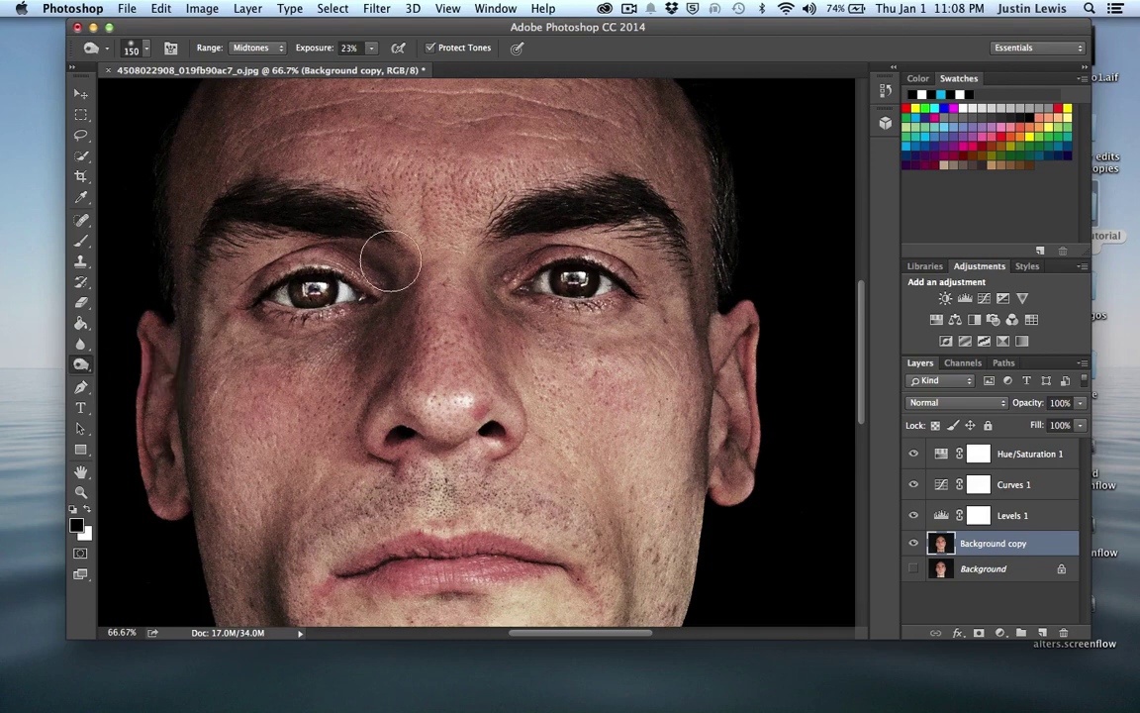
left_click(78, 366)
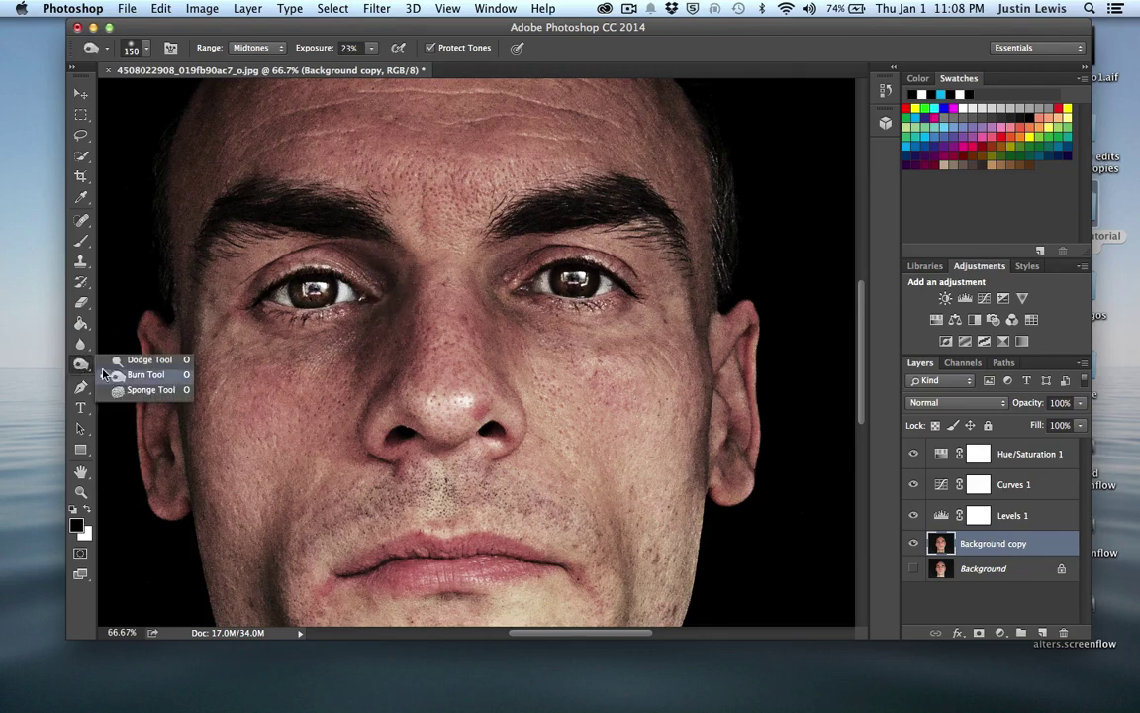
left_click(109, 309)
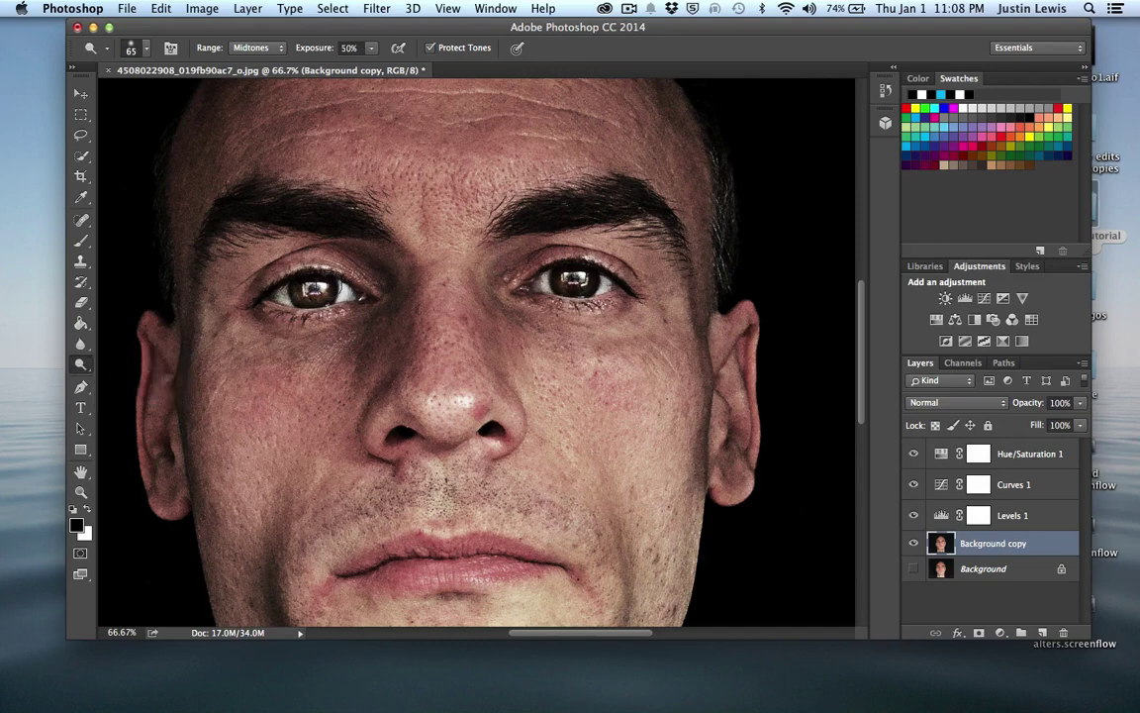
Step: Darken the eye sockets and the skin around both eyes with the Burn tool at 23% exposure
left_click(81, 365)
left_click(139, 377)
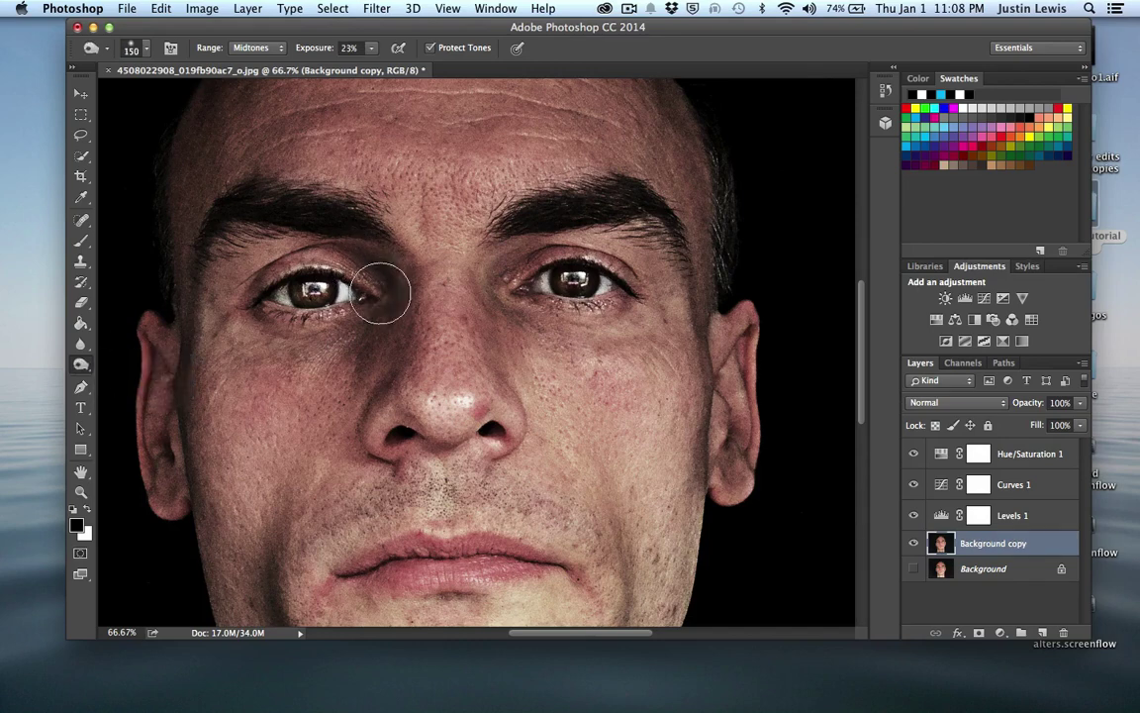
mouse_move(380, 293)
left_mouse_down()
mouse_move(364, 326)
mouse_move(220, 327)
left_mouse_up()
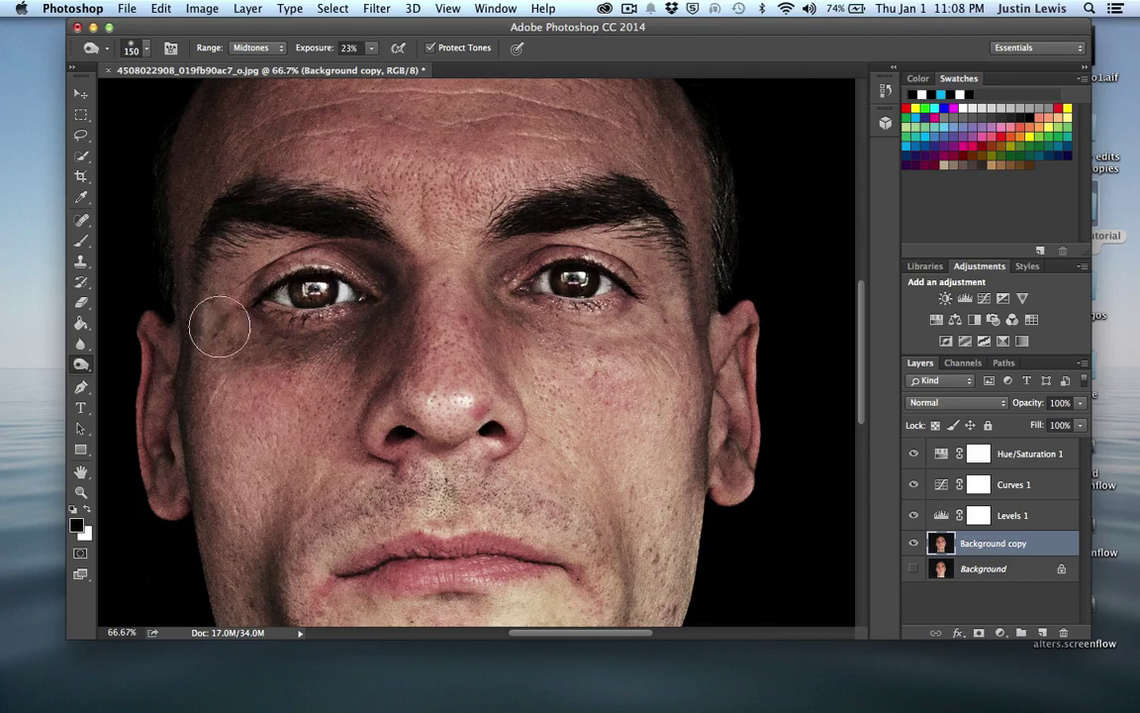
mouse_move(256, 257)
left_mouse_down()
mouse_move(293, 255)
mouse_move(260, 262)
mouse_move(223, 315)
left_mouse_up()
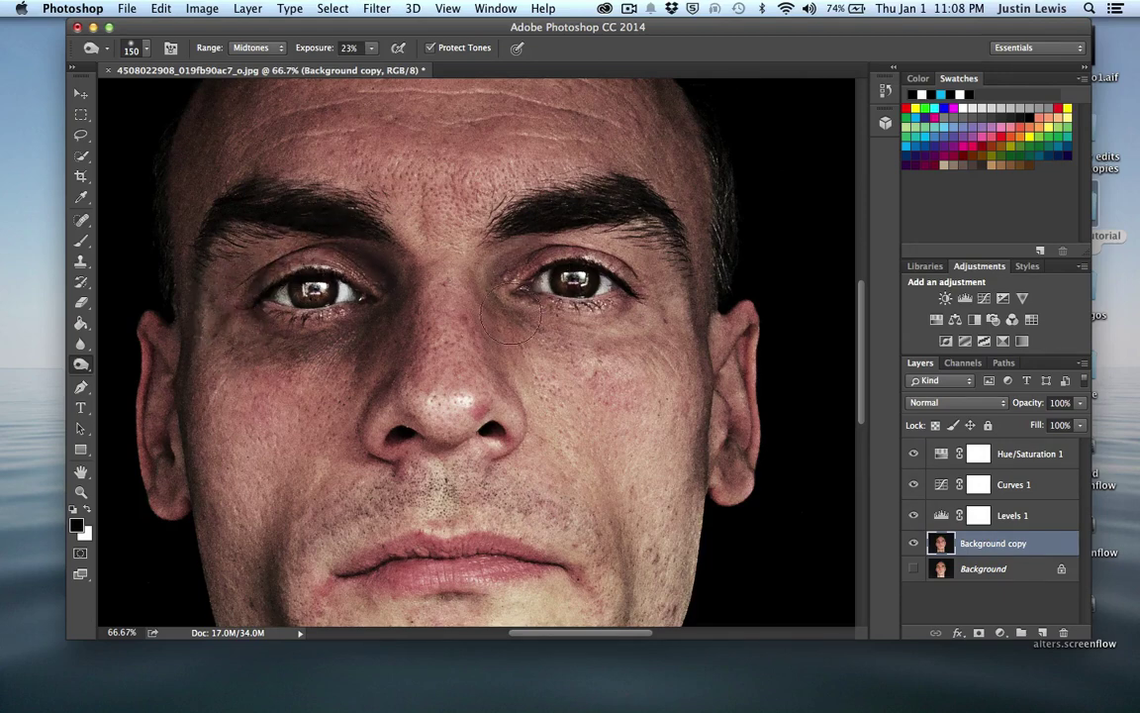
mouse_move(511, 317)
left_mouse_down()
mouse_move(595, 301)
mouse_move(559, 248)
mouse_move(666, 348)
mouse_move(618, 396)
mouse_move(648, 529)
mouse_move(627, 538)
mouse_move(573, 368)
mouse_move(486, 335)
left_mouse_up()
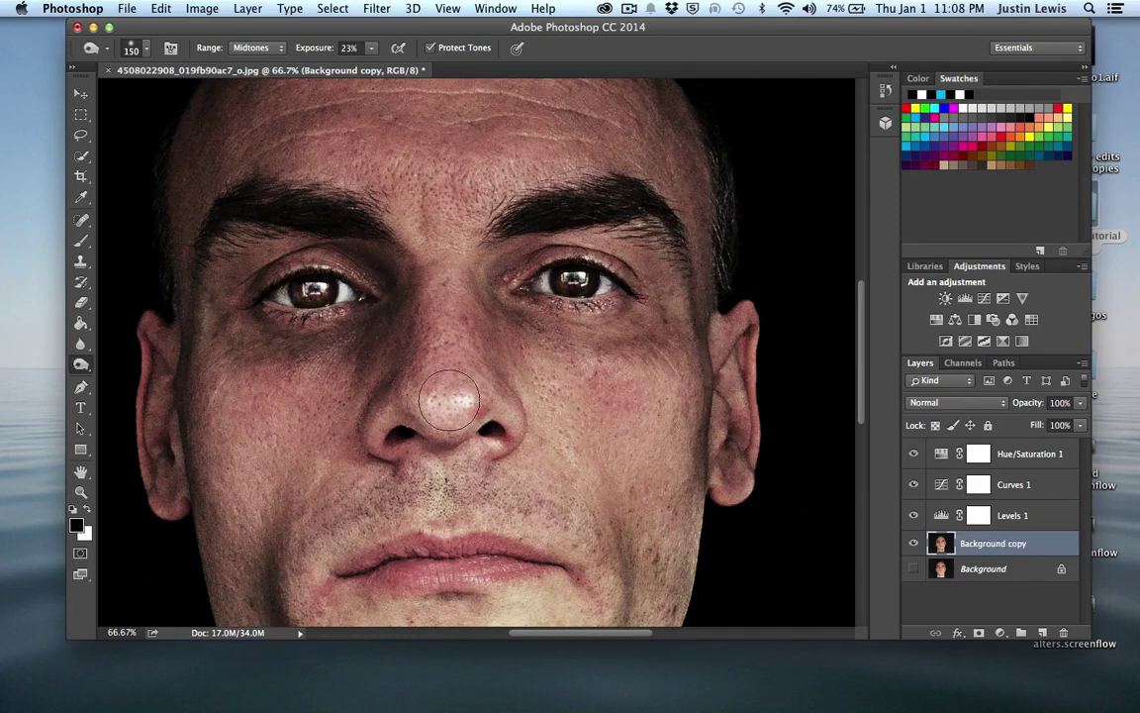
Step: Burn the bright areas on the nose, upper lip and chin
mouse_move(450, 400)
left_mouse_down()
mouse_move(413, 387)
mouse_move(376, 413)
mouse_move(478, 400)
mouse_move(401, 483)
mouse_move(229, 507)
mouse_move(181, 383)
mouse_move(342, 370)
mouse_move(243, 342)
mouse_move(211, 310)
mouse_move(217, 503)
mouse_move(298, 542)
mouse_move(351, 507)
mouse_move(438, 519)
mouse_move(475, 499)
mouse_move(428, 516)
mouse_move(556, 590)
left_mouse_up()
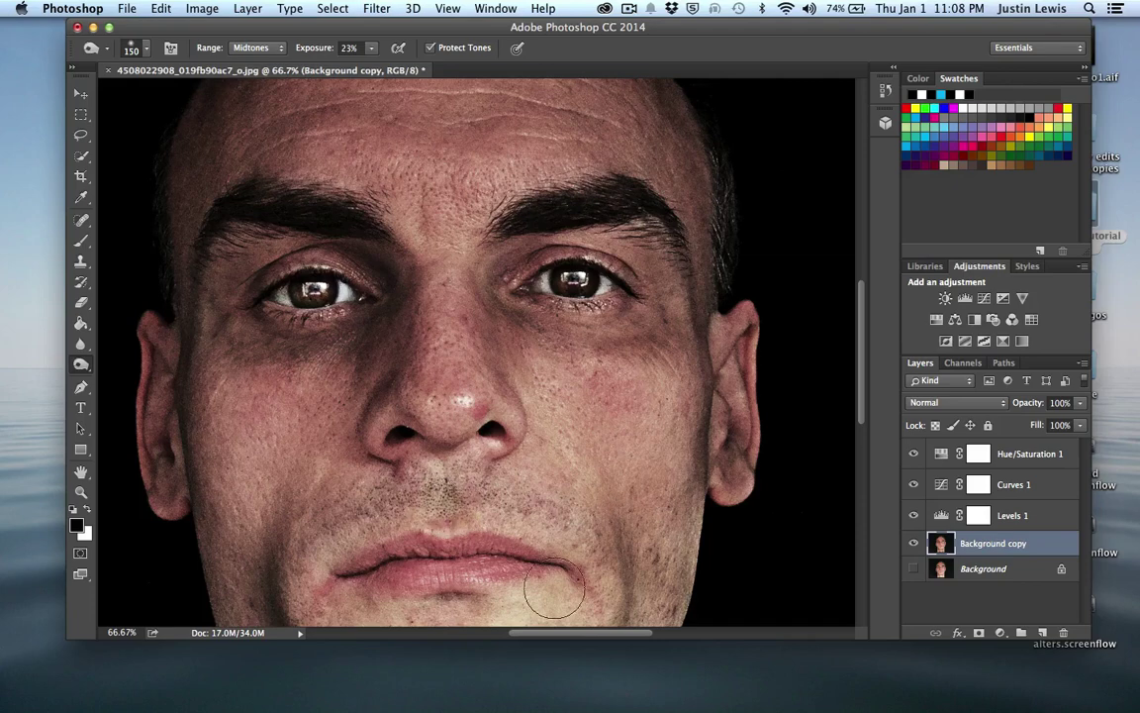
left_click_drag(862, 349, 861, 399)
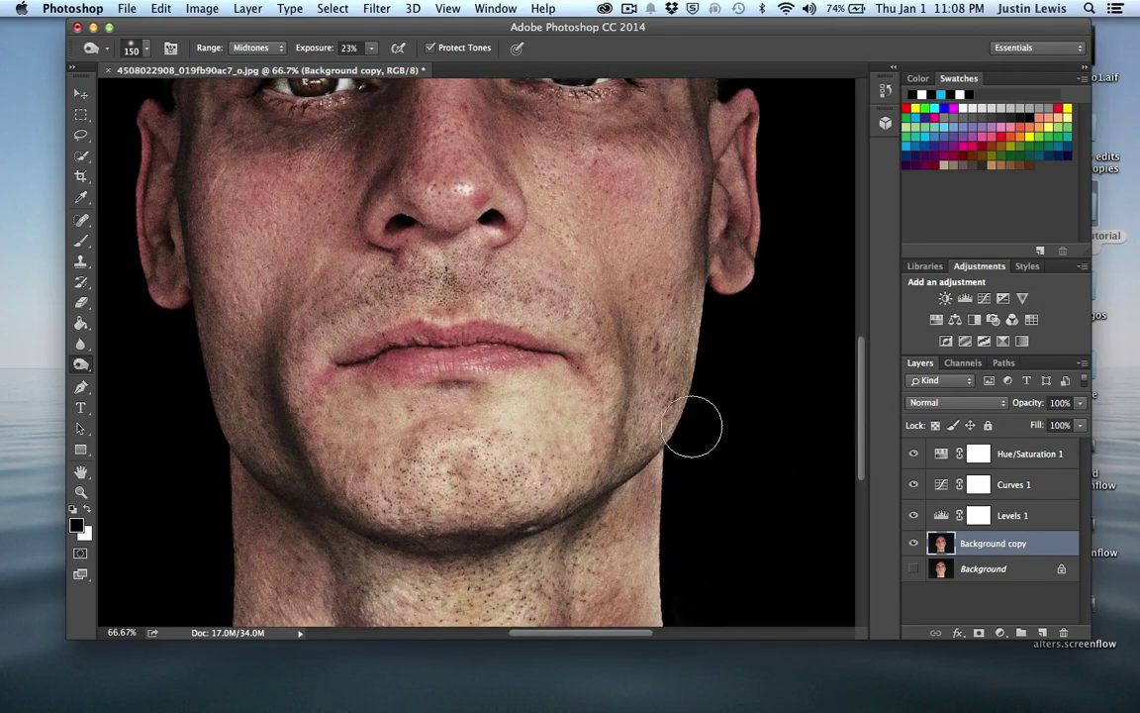
mouse_move(510, 421)
left_mouse_down()
mouse_move(433, 447)
mouse_move(480, 445)
mouse_move(422, 442)
mouse_move(410, 464)
mouse_move(576, 452)
mouse_move(377, 471)
left_mouse_up()
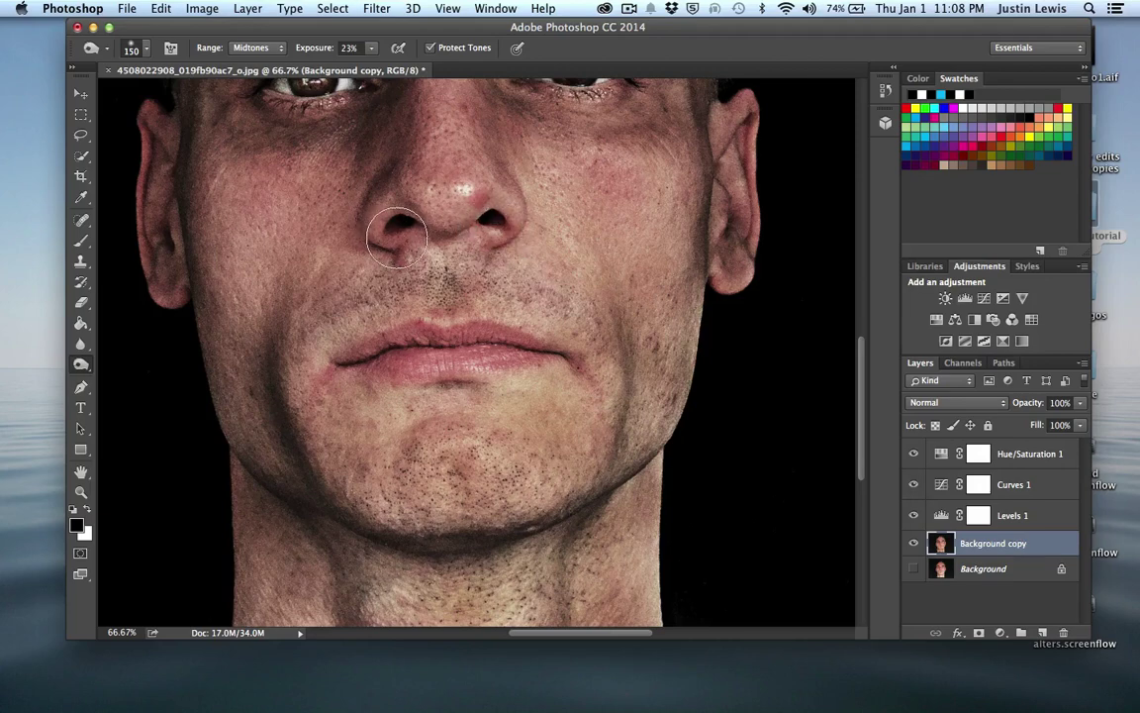
Step: Reduce the Burn brush size to 90 and darken the lower edge of the nose around the nostrils
key("bracketleft")
key("bracketleft")
key("bracketleft")
mouse_move(396, 232)
left_mouse_down()
mouse_move(471, 217)
mouse_move(525, 233)
left_mouse_up()
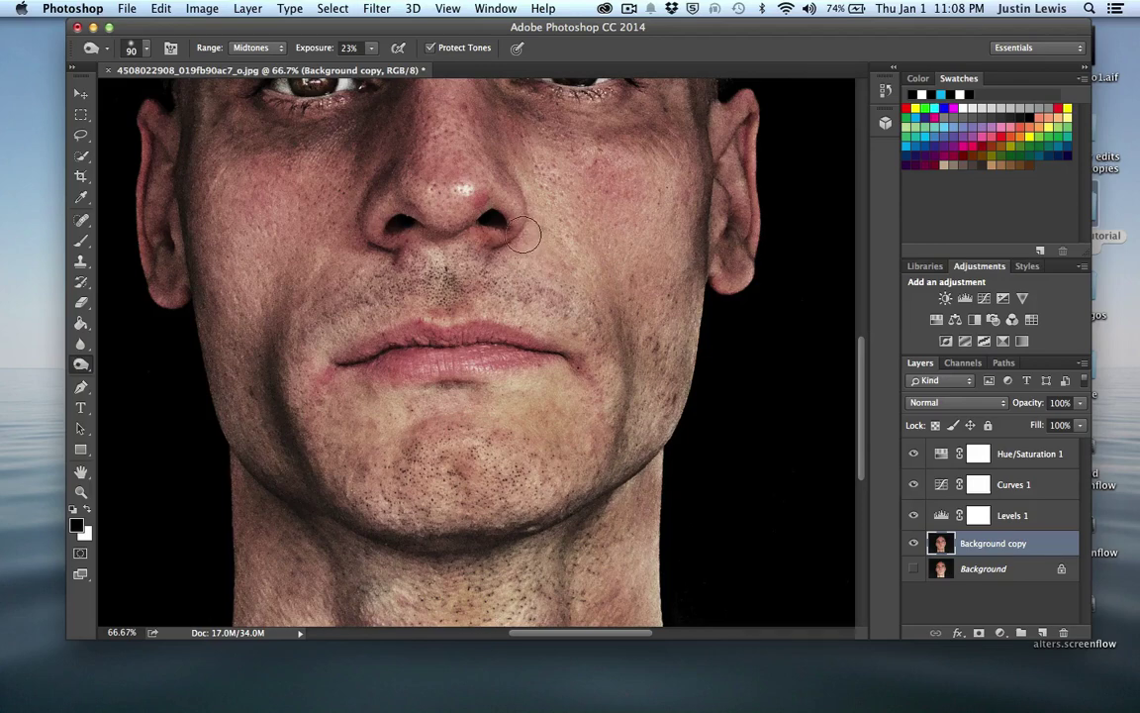
Step: Reduce the Burn brush size to 70 and darken the skin beneath the nose and above the upper lip
key("bracketleft")
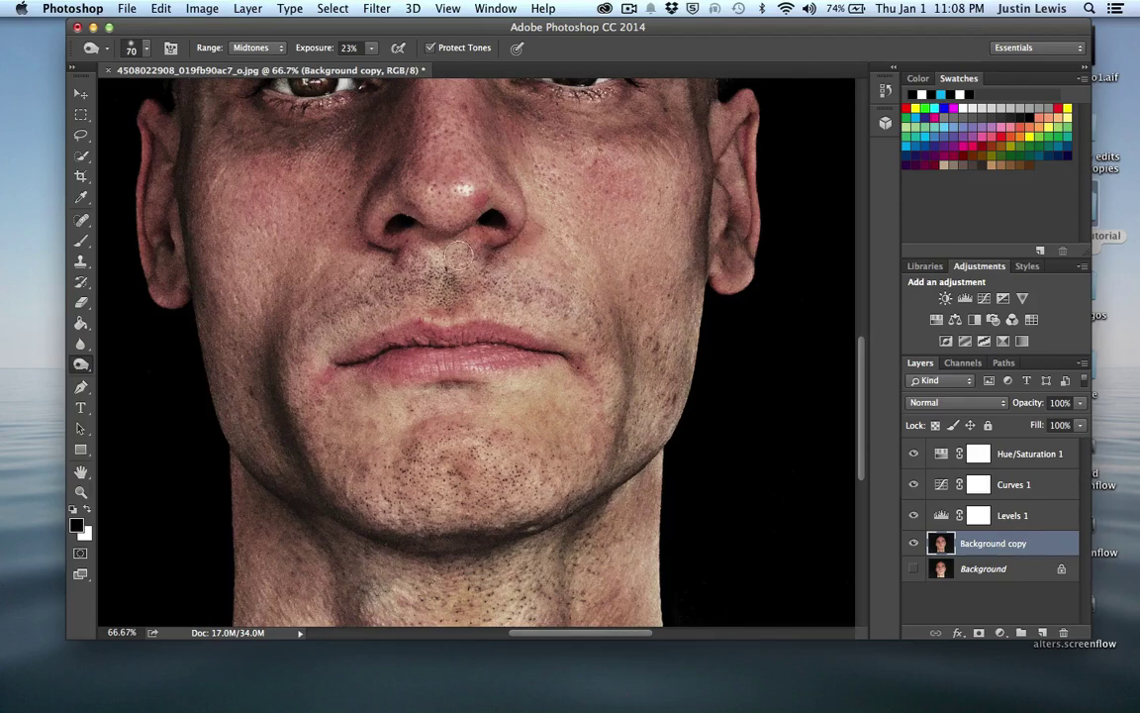
mouse_move(363, 236)
left_mouse_down()
mouse_move(396, 255)
mouse_move(384, 252)
mouse_move(458, 254)
mouse_move(441, 284)
mouse_move(433, 274)
mouse_move(496, 301)
mouse_move(433, 308)
left_mouse_up()
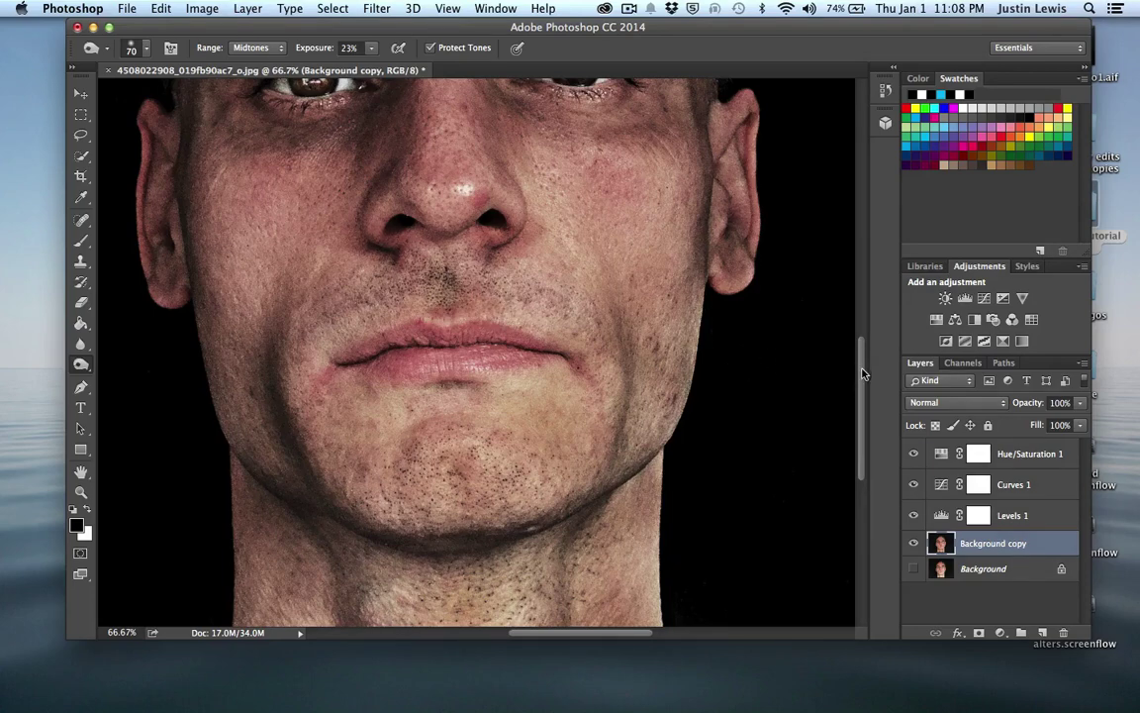
Step: Group the Background copy, Levels 1, Curves 1 and Hue/Saturation 1 layers together
left_click_drag(862, 374, 865, 314)
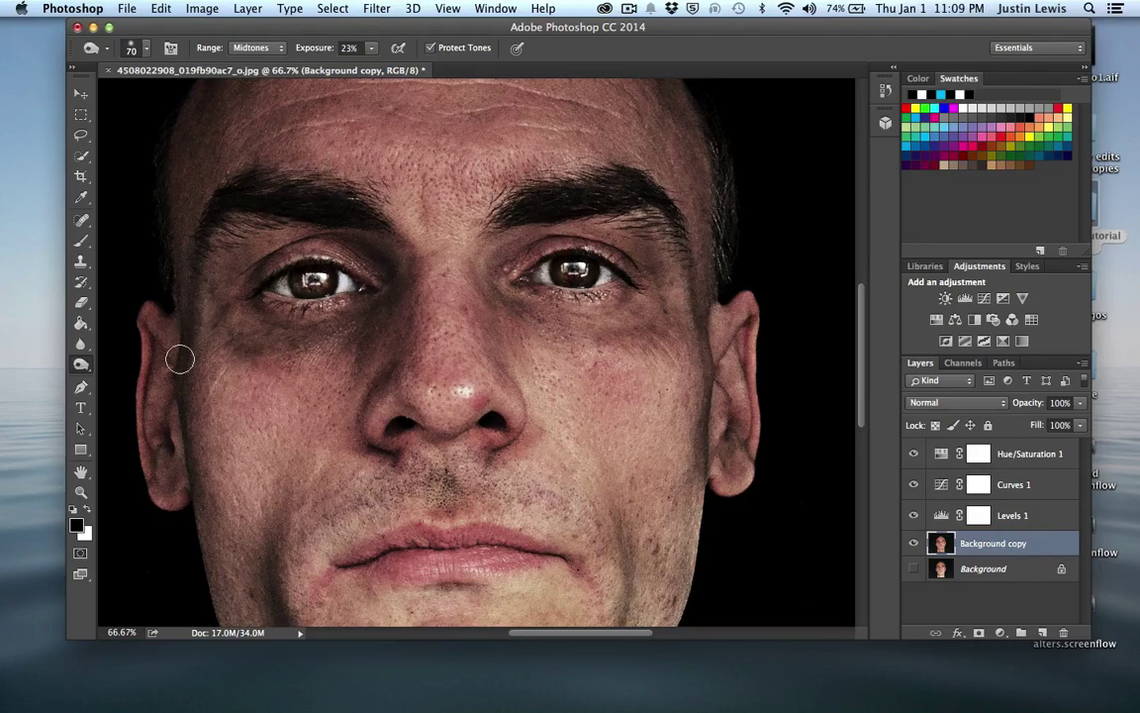
key("super+minus")
key("super+minus")
key("super+minus")
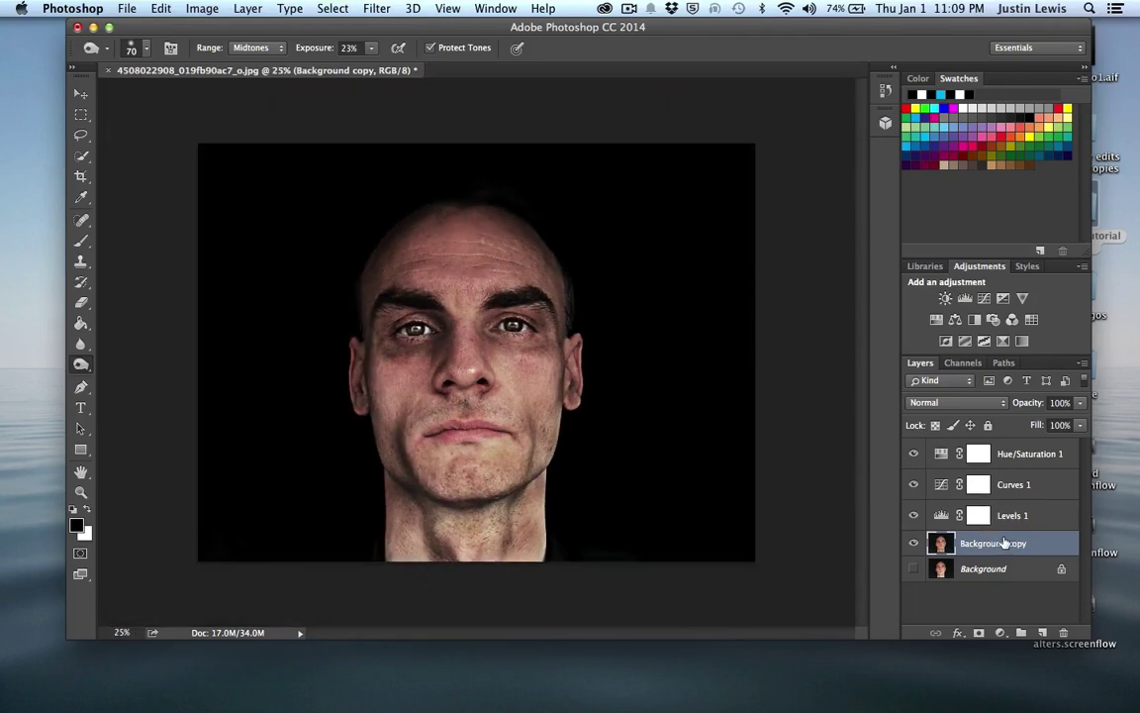
key("alt+shift+bracketright")
key("alt+shift+bracketright")
key("alt+shift+bracketright")
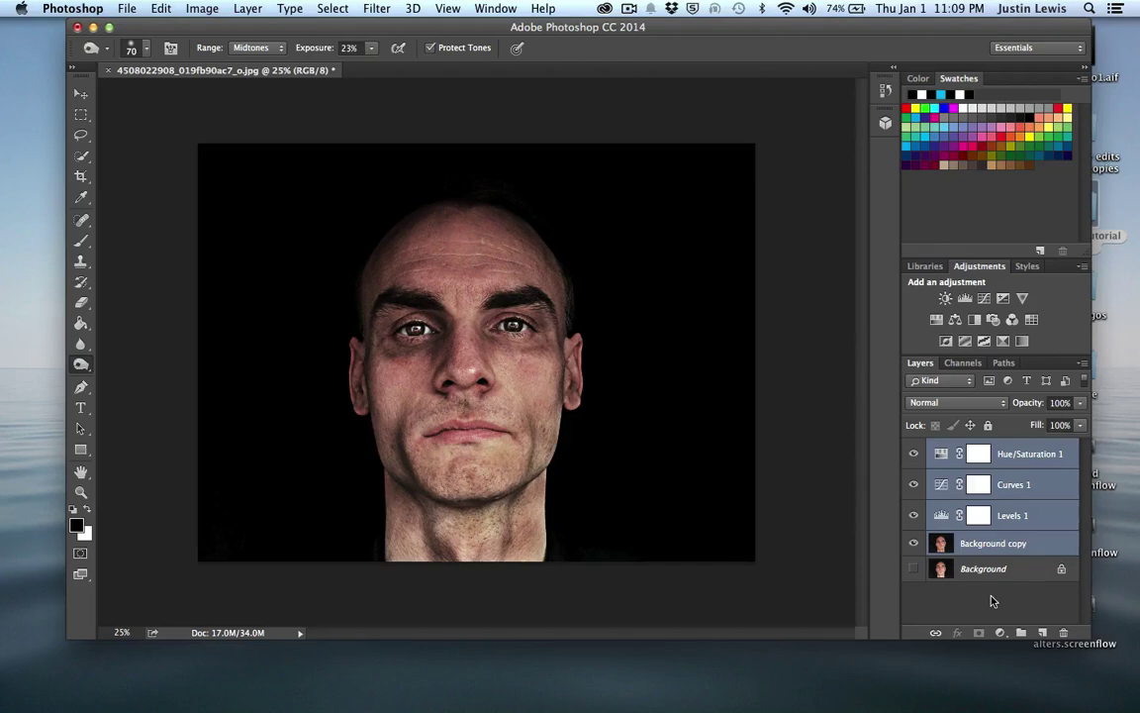
key("super+g")
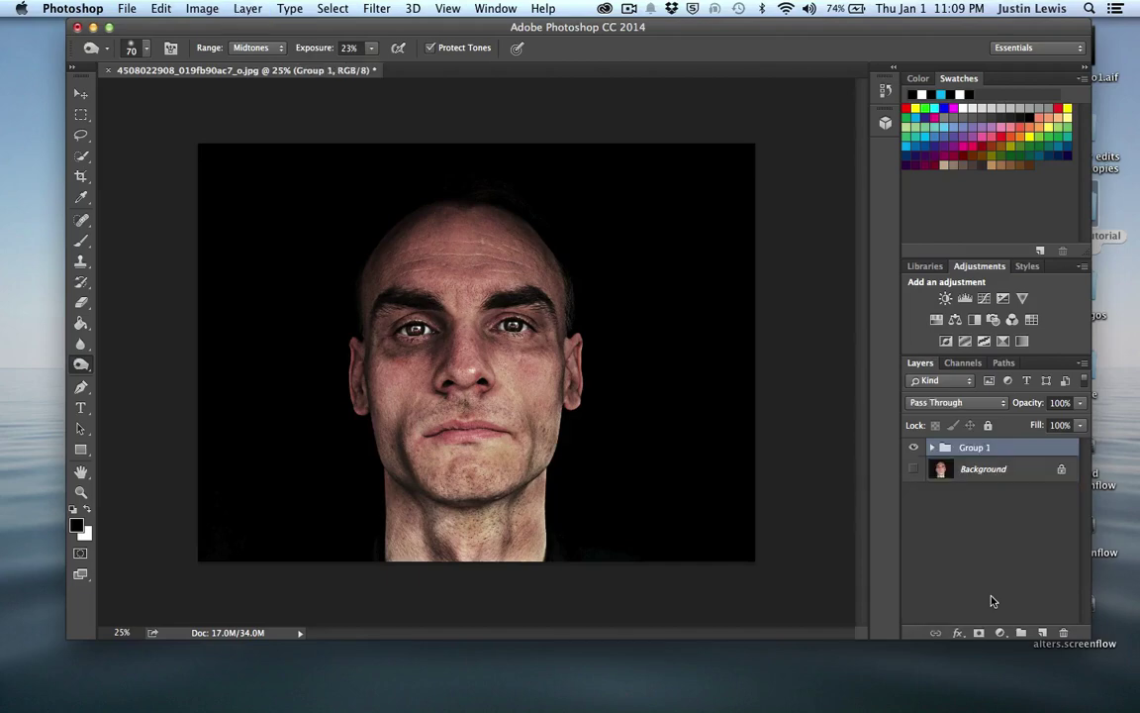
Step: Check the layer group's effect and contents, keep it collapsed, and make the Background layer visible
left_click(914, 449)
left_click(914, 448)
left_click(914, 448)
left_click(914, 448)
left_click(933, 448)
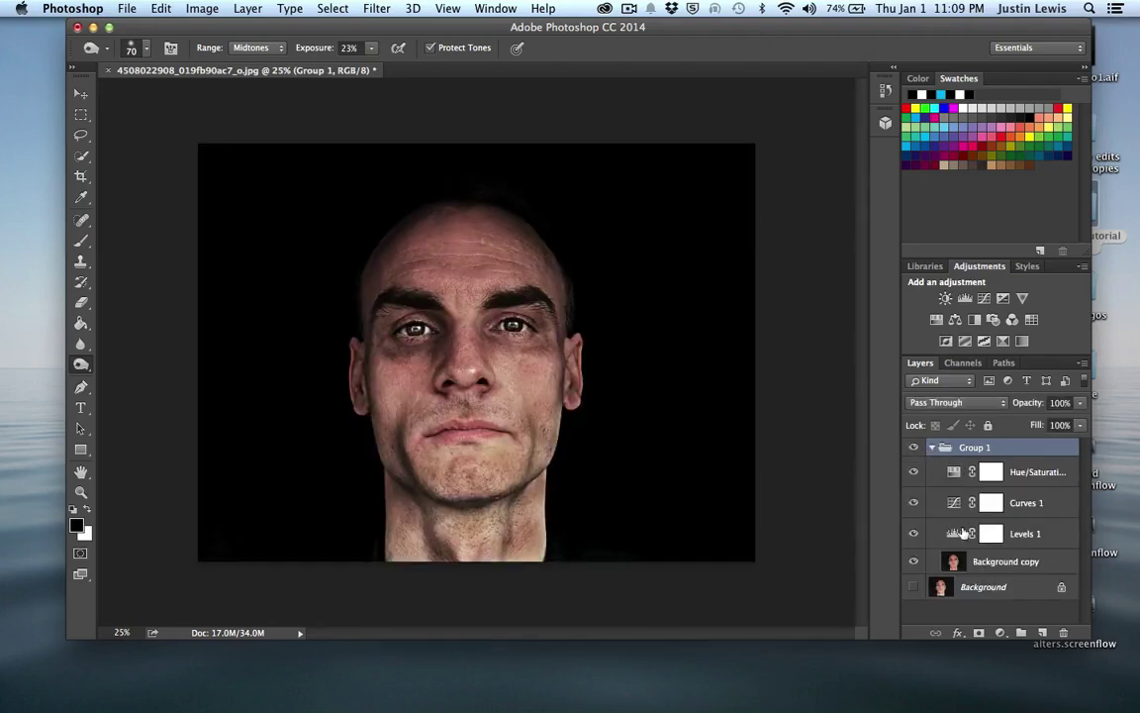
left_click(933, 448)
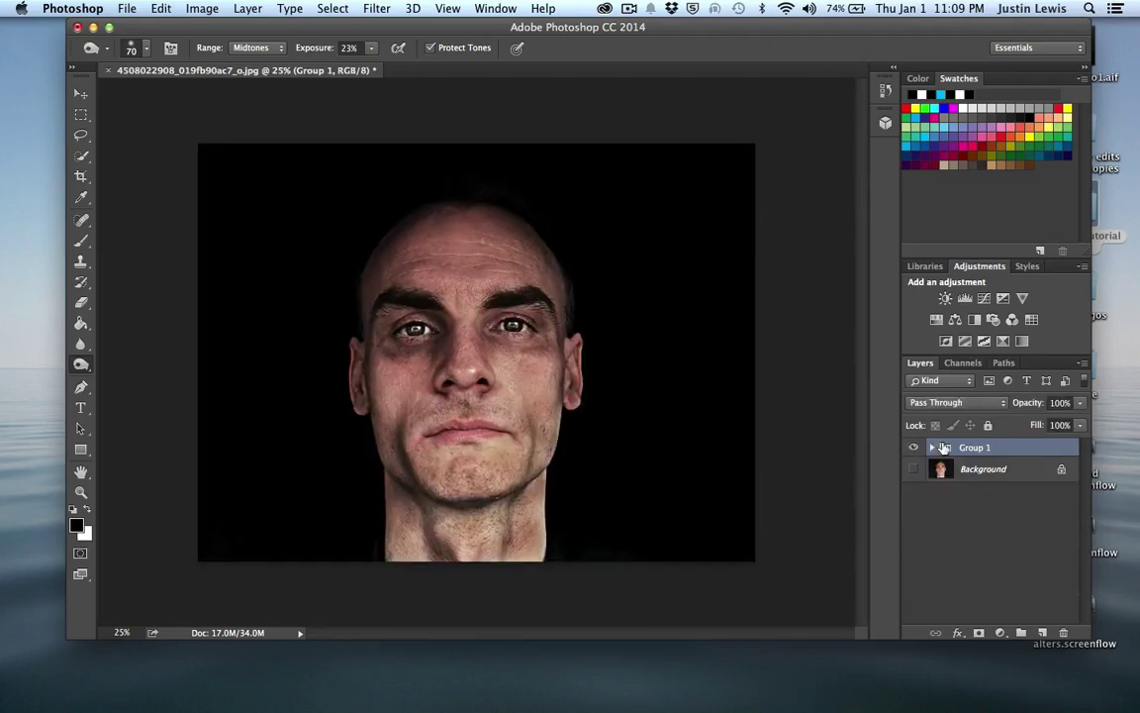
right_click(1009, 447)
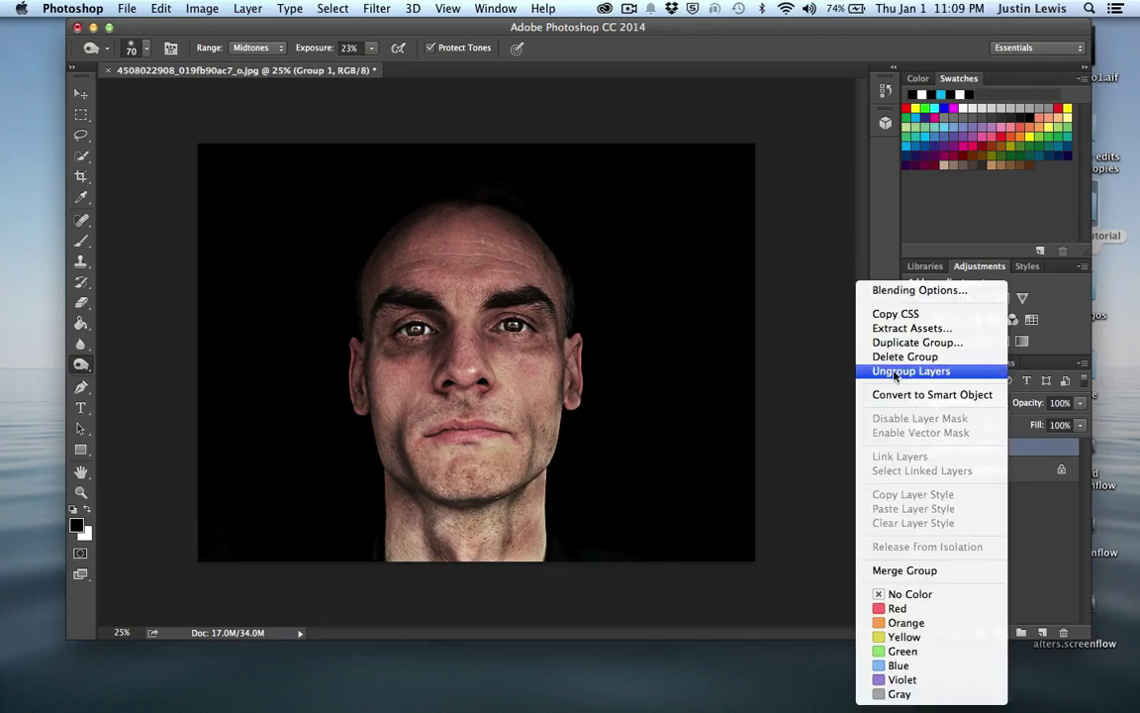
left_click(1034, 536)
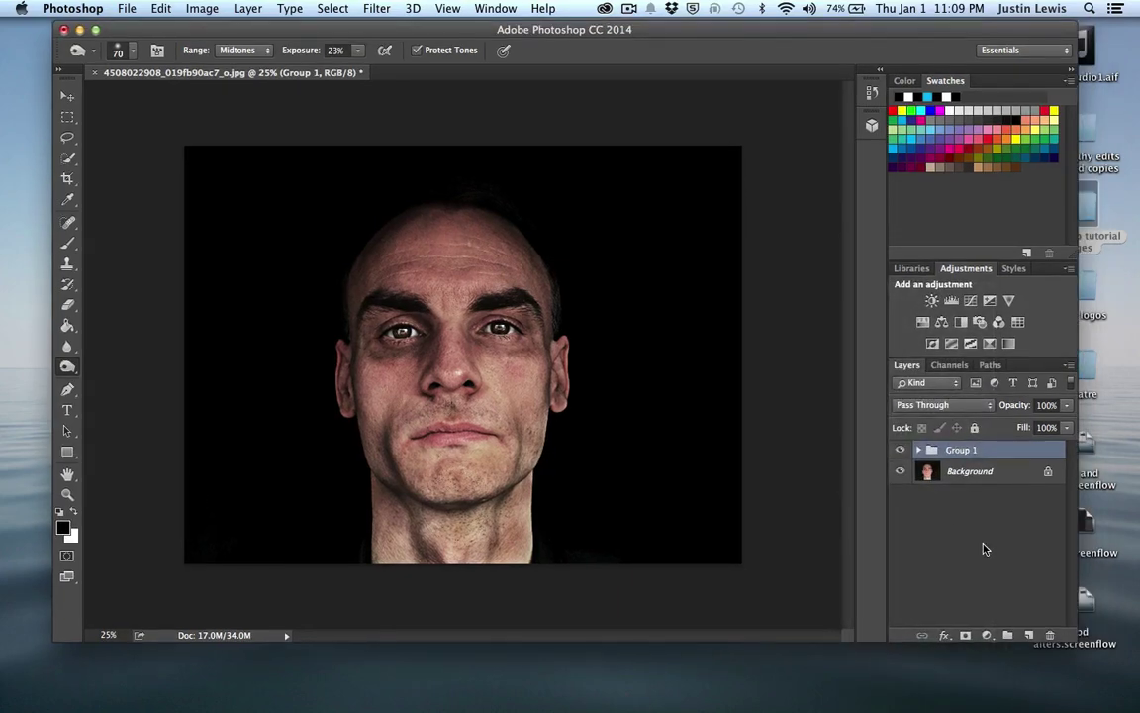
Step: Compare the original portrait with the edited version by hiding and showing the layer group, leaving it visible
left_click(901, 450)
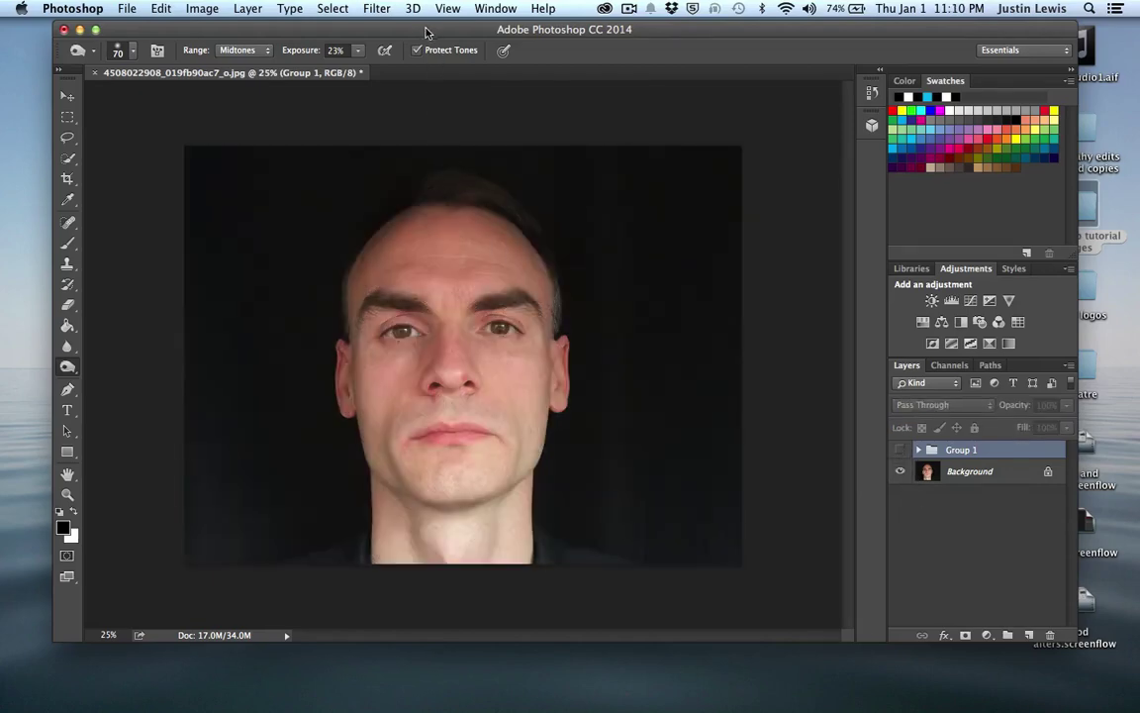
left_click_drag(425, 32, 434, 34)
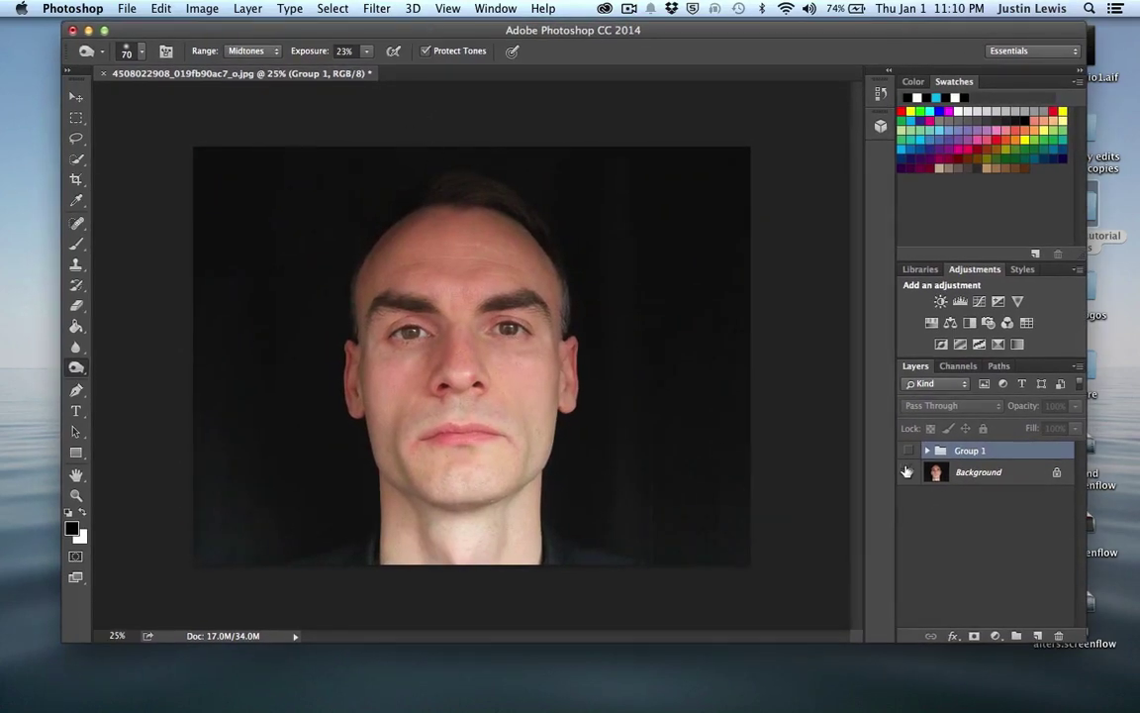
left_click(909, 450)
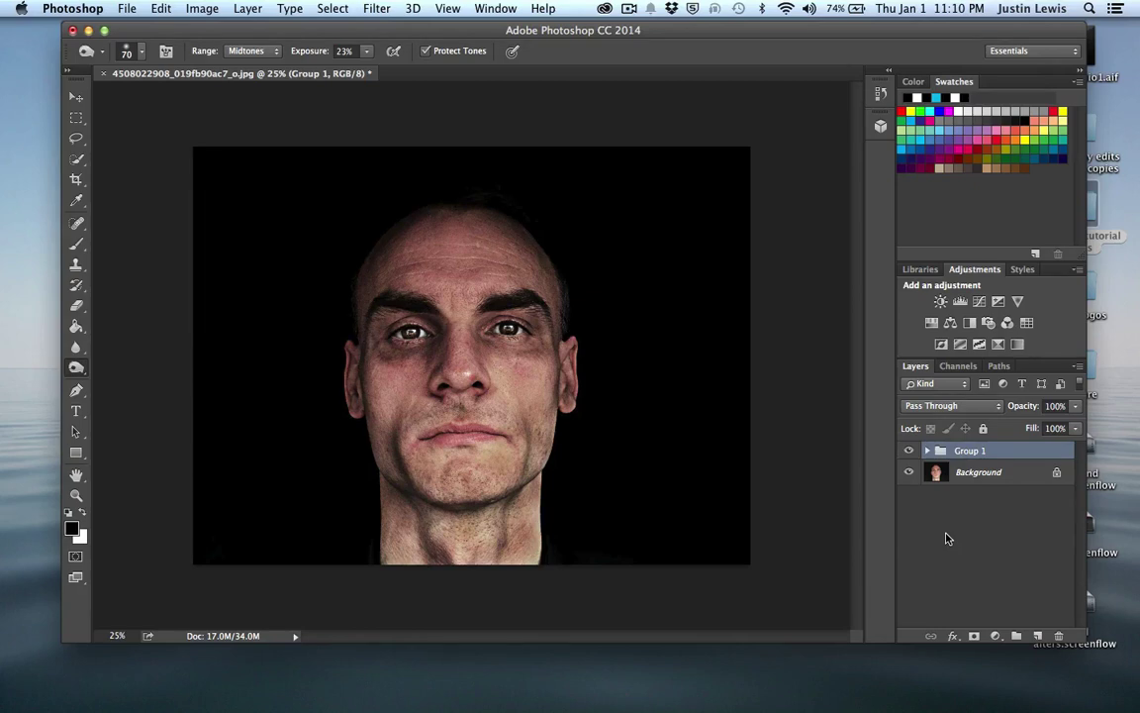
left_click(910, 451)
left_click(910, 451)
left_click(924, 451)
left_click(923, 451)
left_click(908, 453)
left_click(908, 452)
left_click(909, 452)
left_click(909, 453)
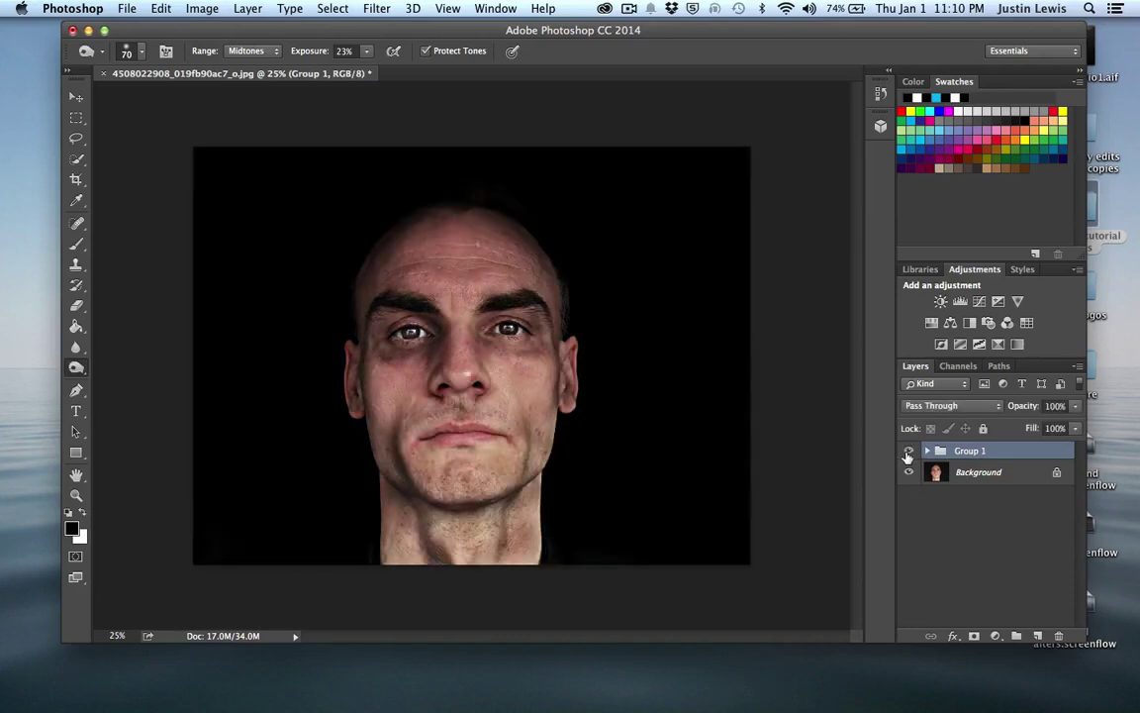